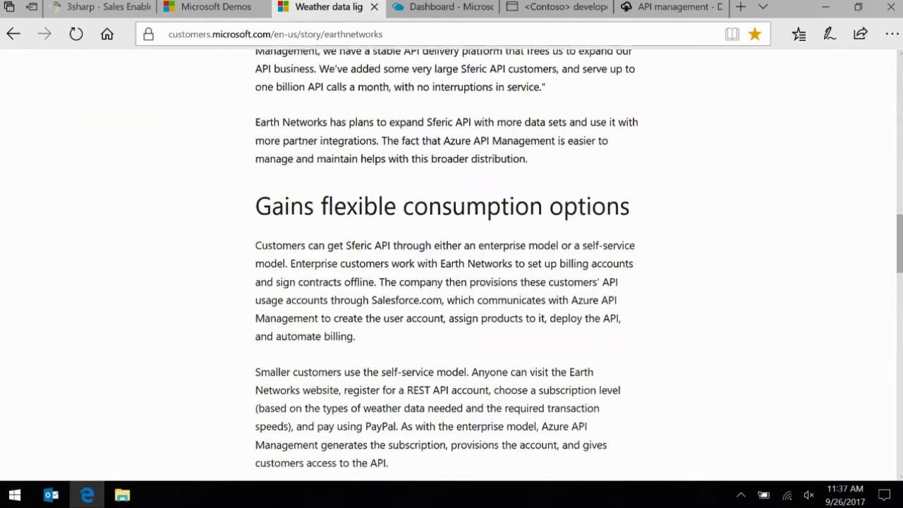
# Skim back through the Earth Networks customer story, then switch to the API Management service overview in the Azure portal
pyautogui.scroll(10, 451, 261)
pyautogui.scroll(1, 451, 268)
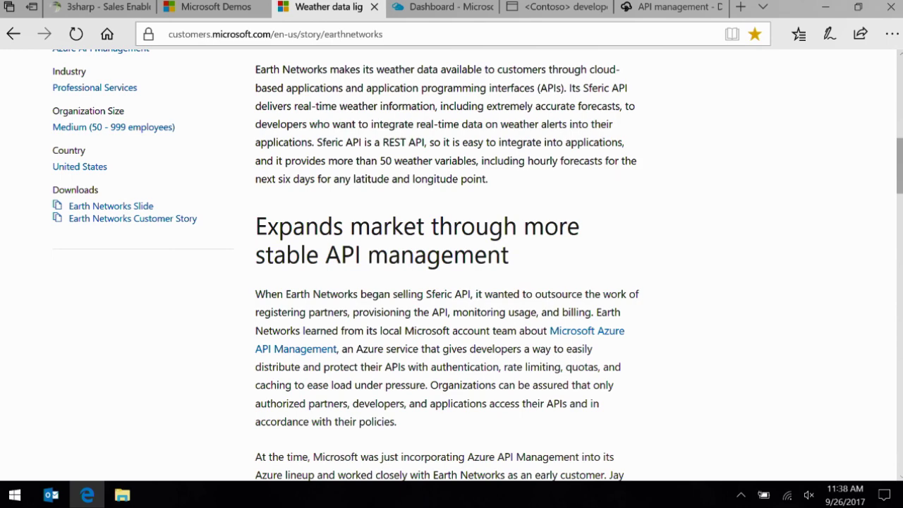
pyautogui.hotkey('ctrl', 'Tab')
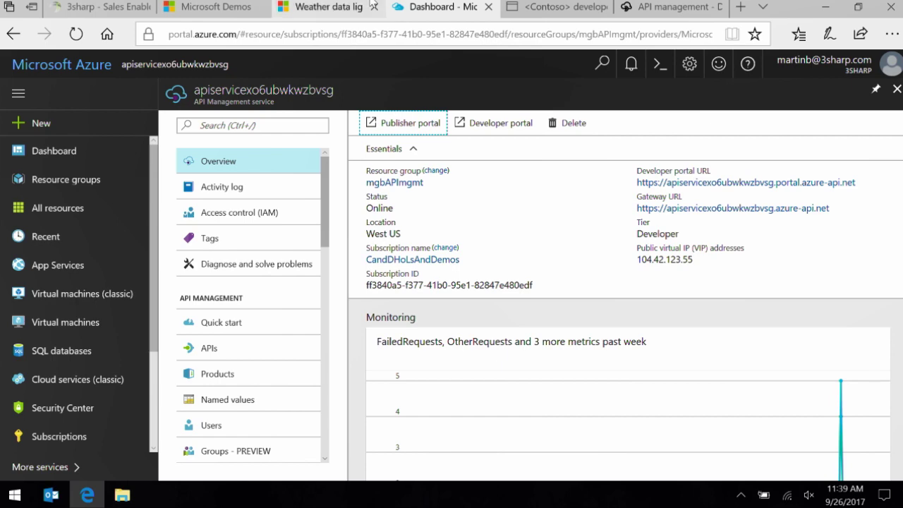
# Switch to the Contoso developer portal and open the Airport Service API from its list of APIs
pyautogui.click(540, 9)
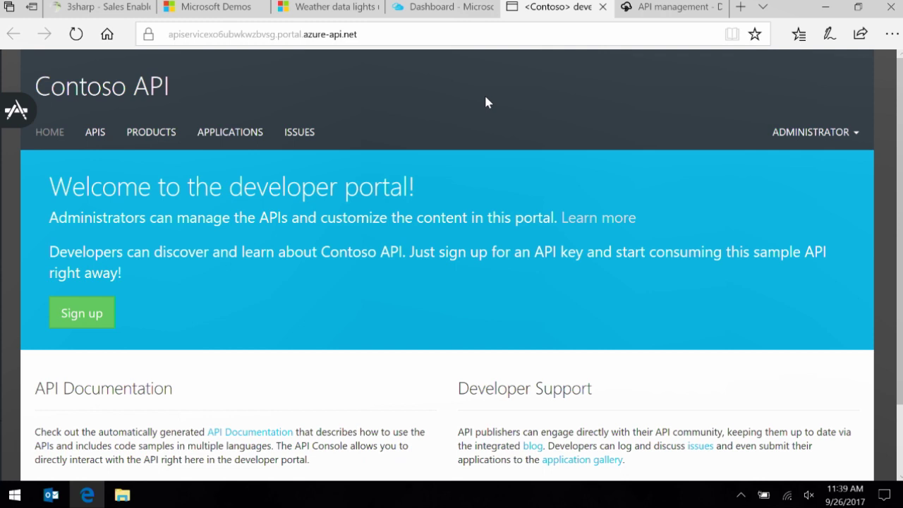
pyautogui.click(87, 134)
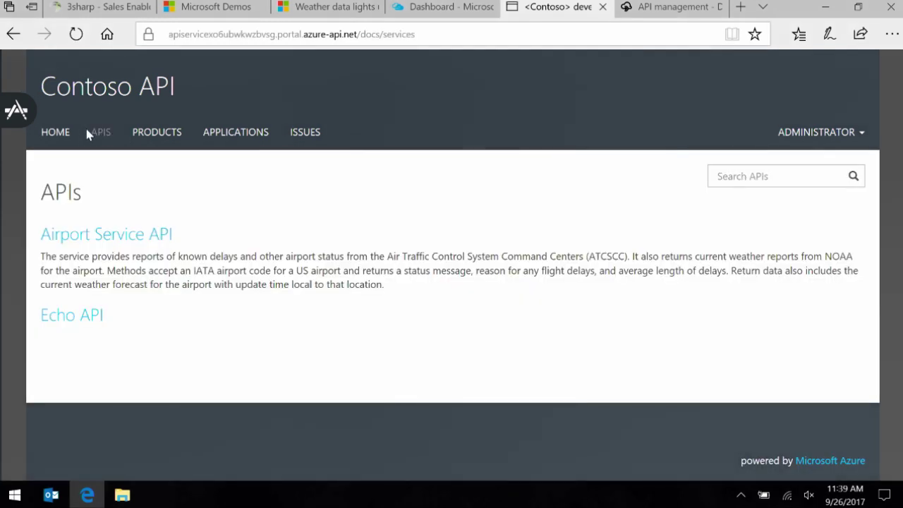
pyautogui.click(88, 239)
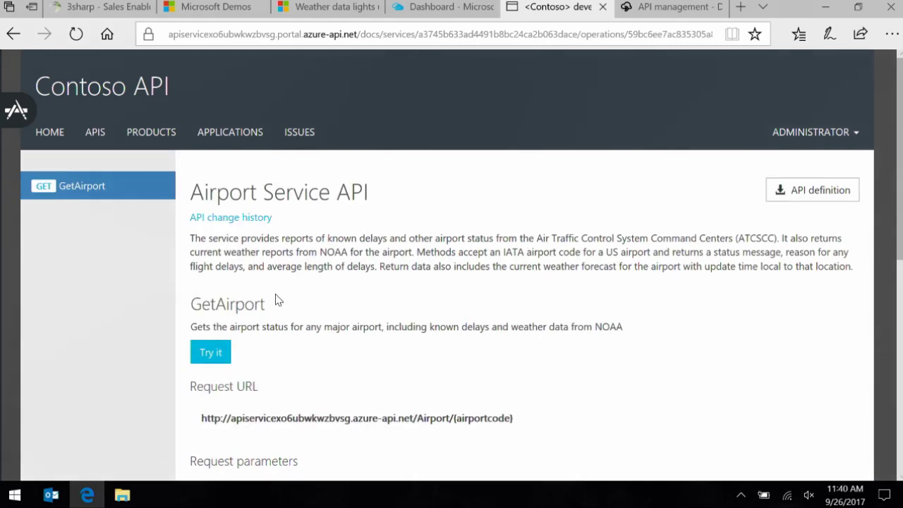
# Review the GetAirport operation's request URL, parameters and headers, and read through its PHP code sample
pyautogui.scroll(-1, 276, 297)
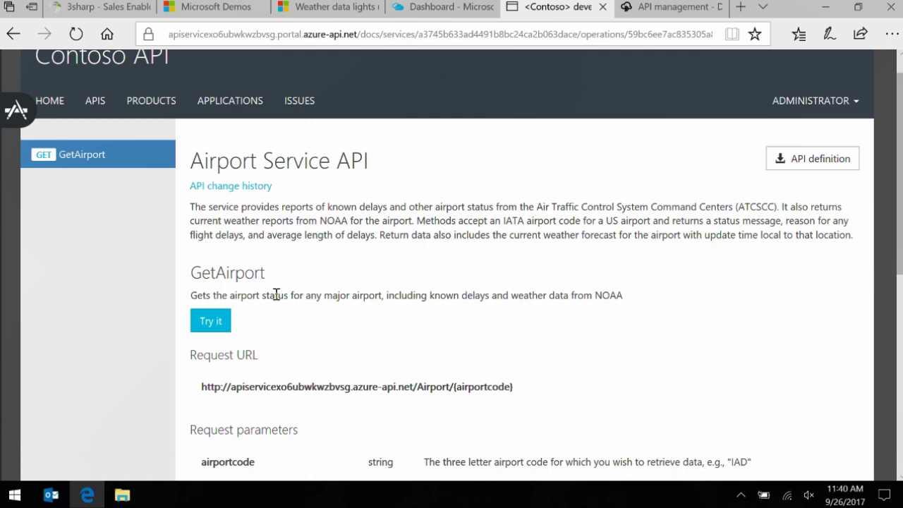
pyautogui.scroll(-3, 276, 295)
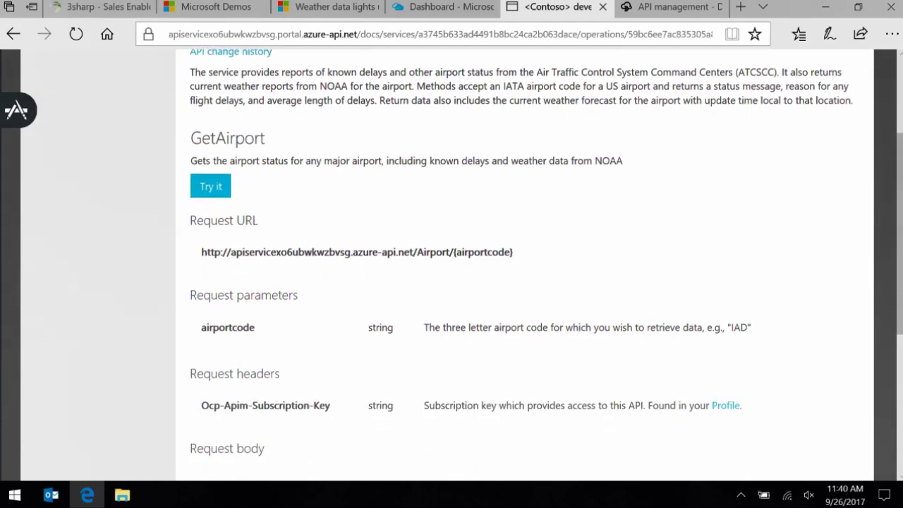
pyautogui.scroll(-5, 451, 268)
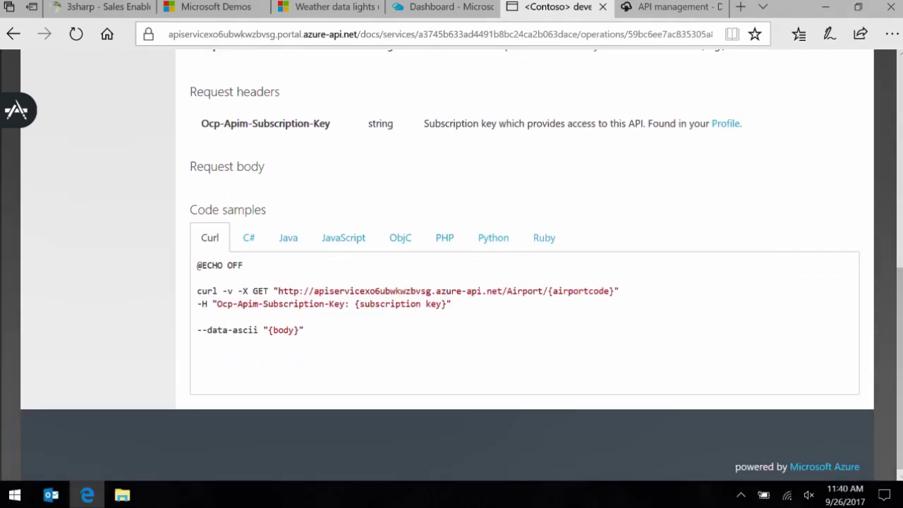
pyautogui.click(444, 238)
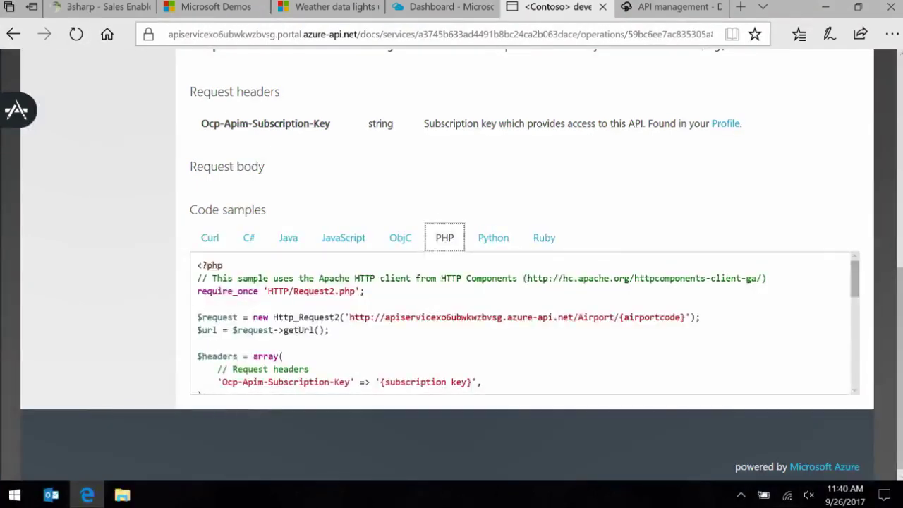
pyautogui.scroll(-2, 525, 323)
pyautogui.scroll(-2, 522, 321)
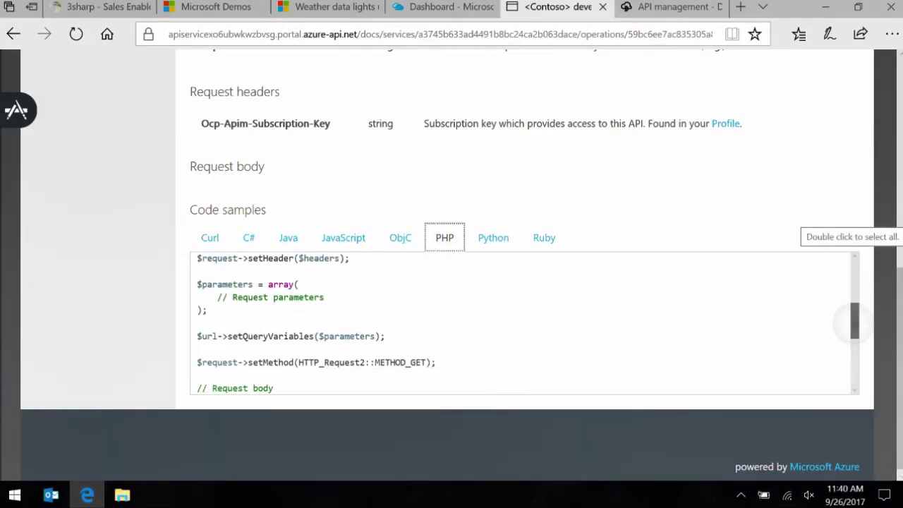
pyautogui.scroll(-2, 522, 321)
pyautogui.scroll(4, 523, 321)
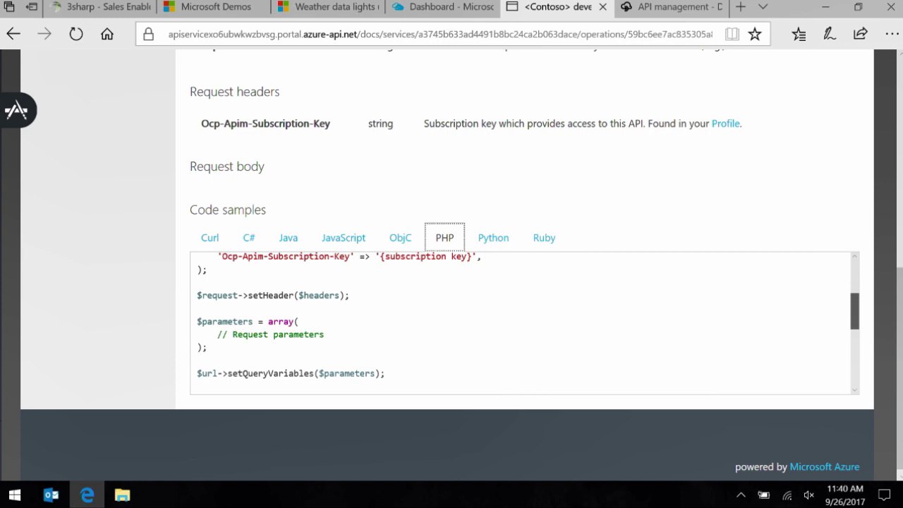
pyautogui.scroll(5, 452, 264)
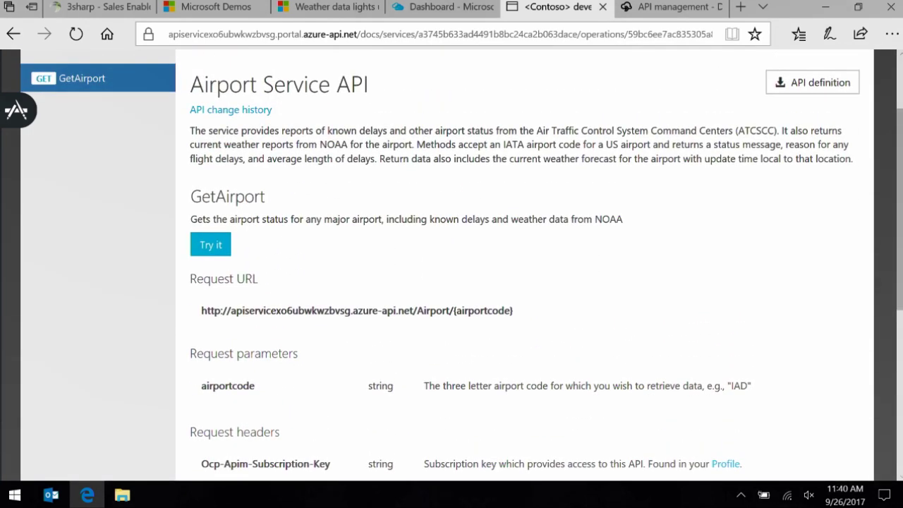
# Try the GetAirport operation with the airportcode SEA and send the request
pyautogui.click(210, 244)
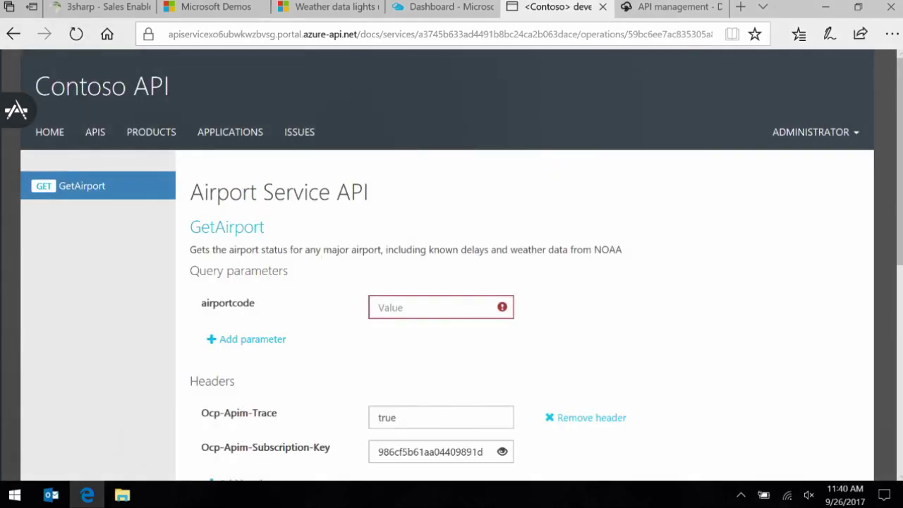
pyautogui.click(440, 306)
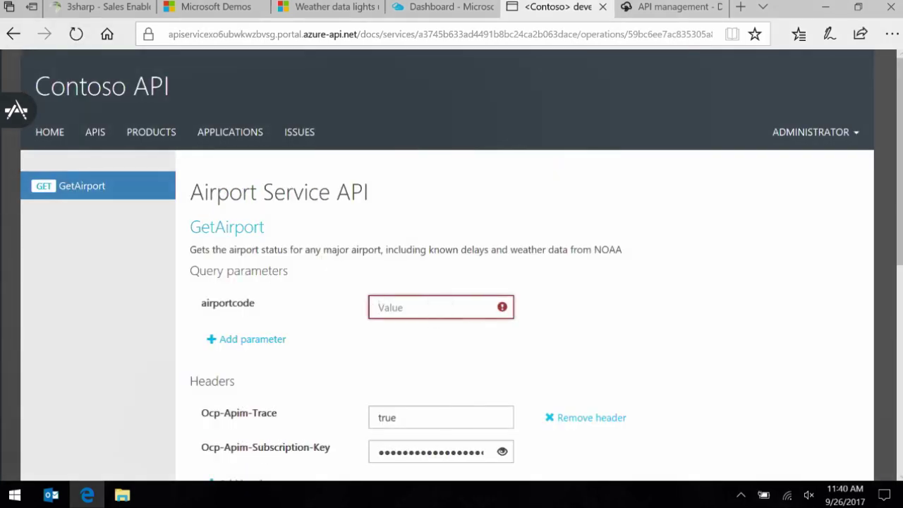
pyautogui.write('SEA')
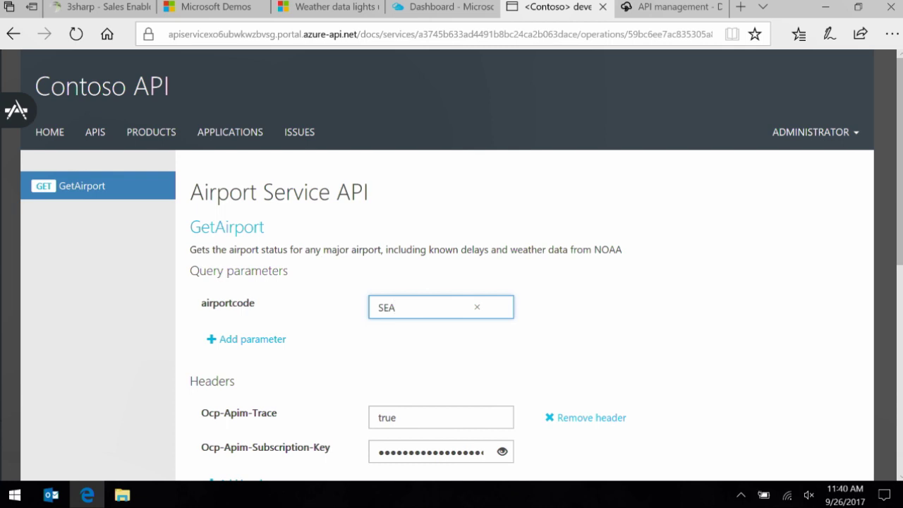
pyautogui.scroll(-3, 295, 215)
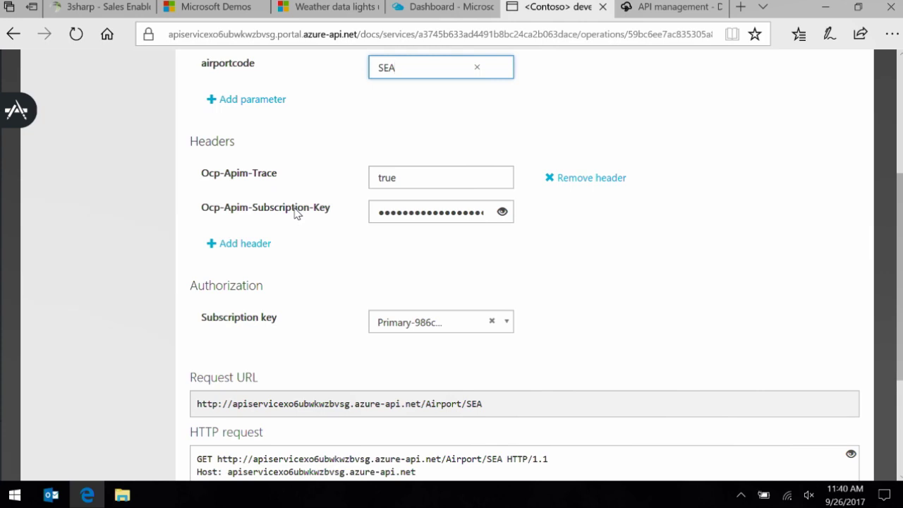
pyautogui.scroll(-2, 297, 213)
pyautogui.scroll(-1, 296, 214)
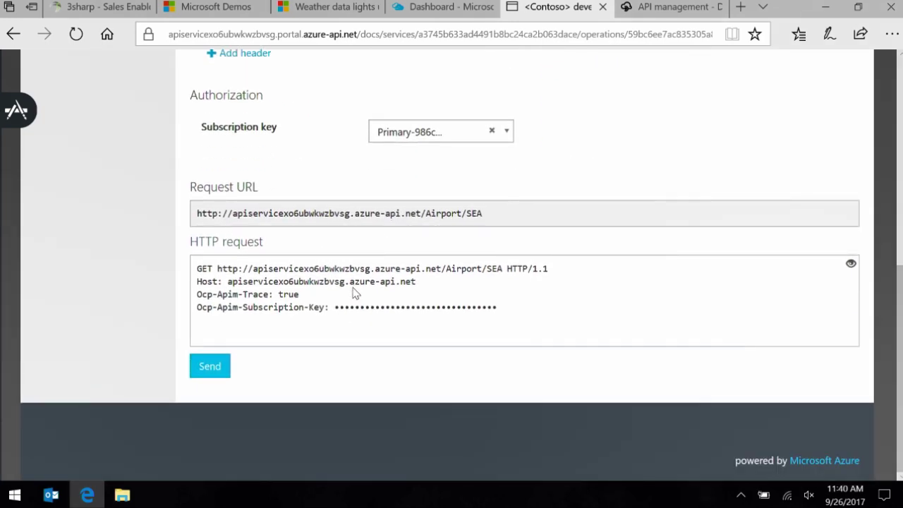
pyautogui.click(206, 371)
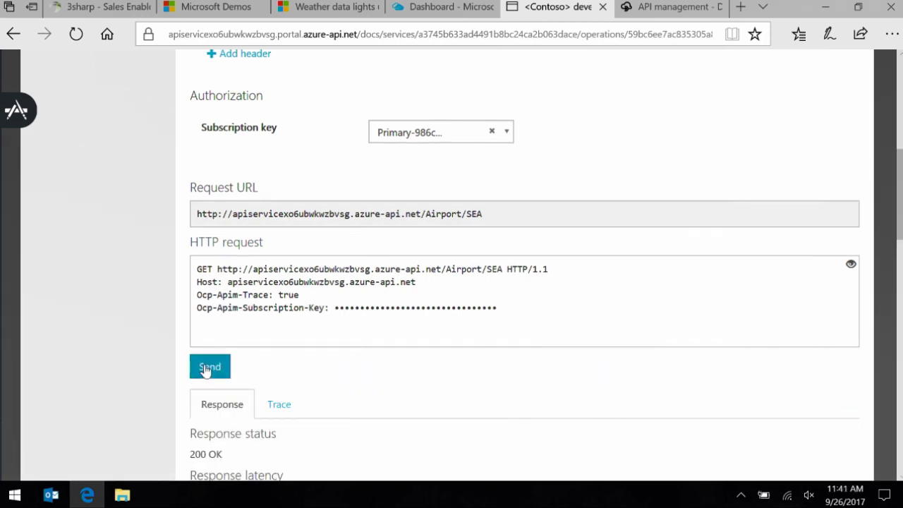
# Examine the response status, headers and returned XML airport data for the GetAirport request
pyautogui.scroll(-7, 206, 371)
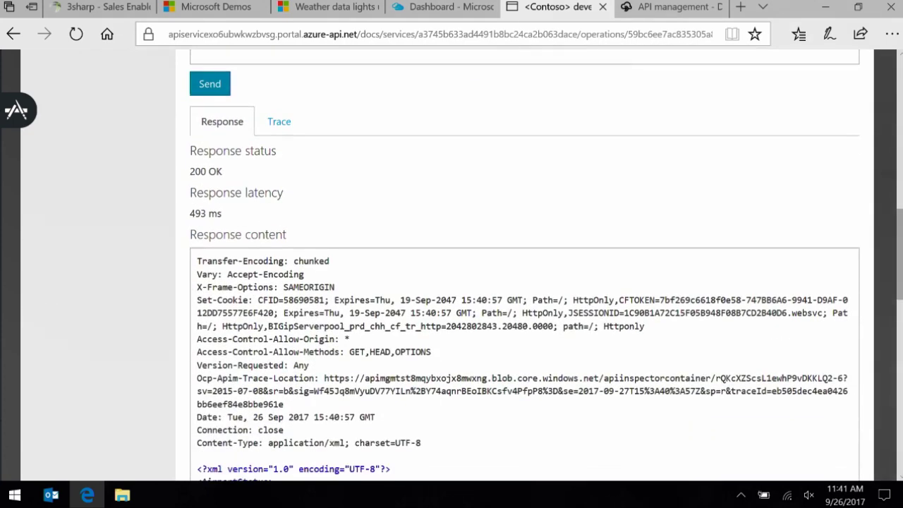
pyautogui.scroll(-3, 524, 264)
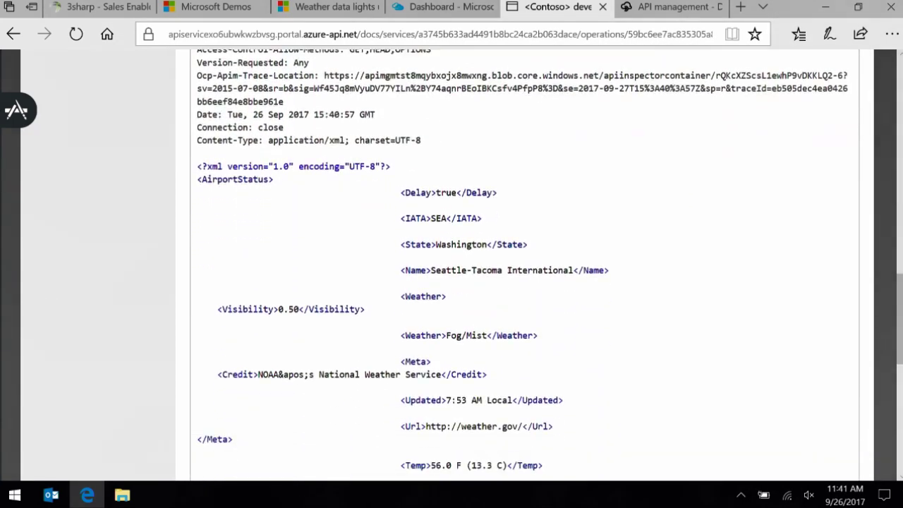
pyautogui.scroll(-1, 367, 163)
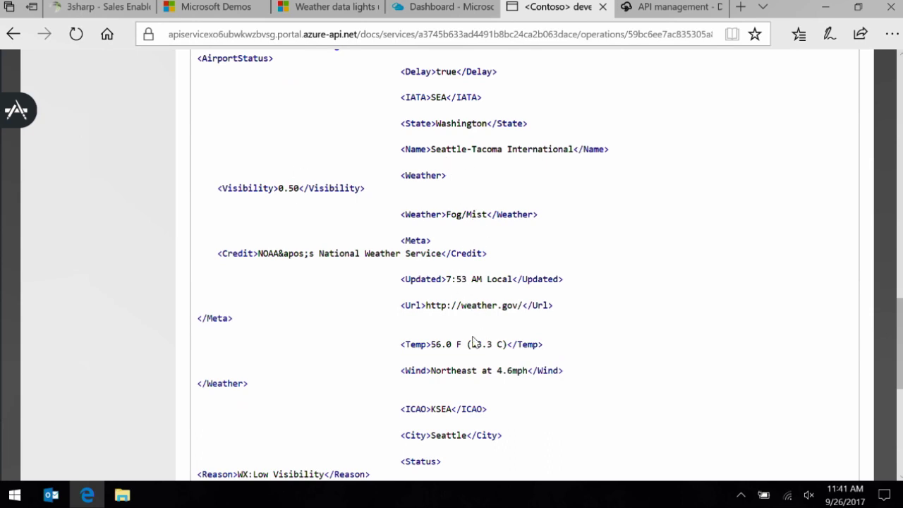
pyautogui.scroll(-1, 462, 385)
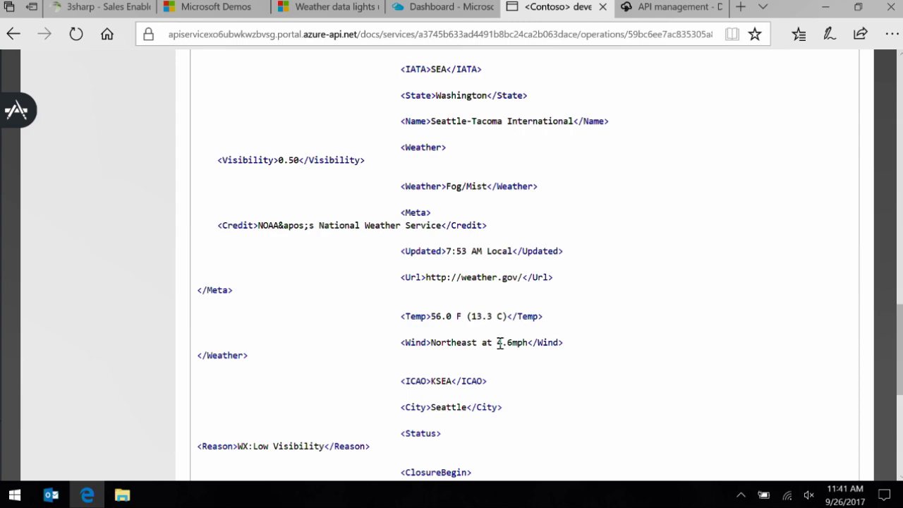
pyautogui.scroll(-5, 500, 343)
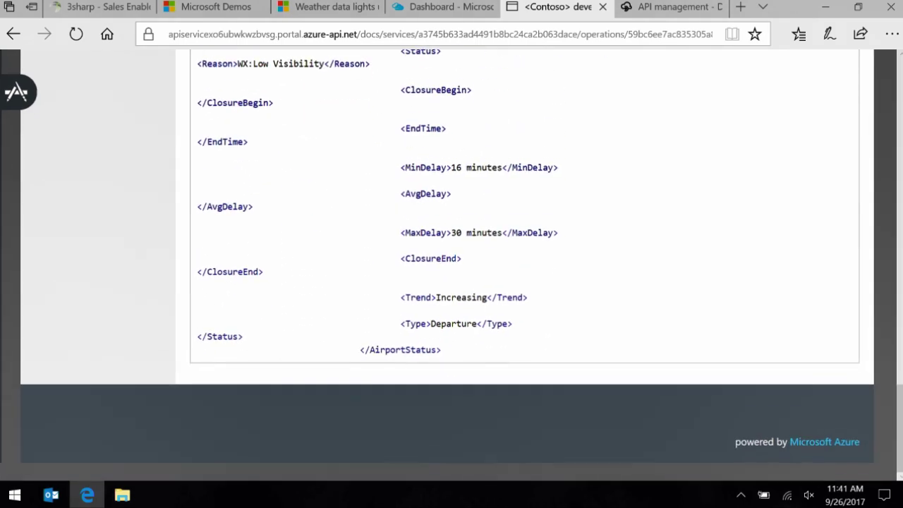
pyautogui.scroll(5, 500, 344)
pyautogui.scroll(15, 500, 344)
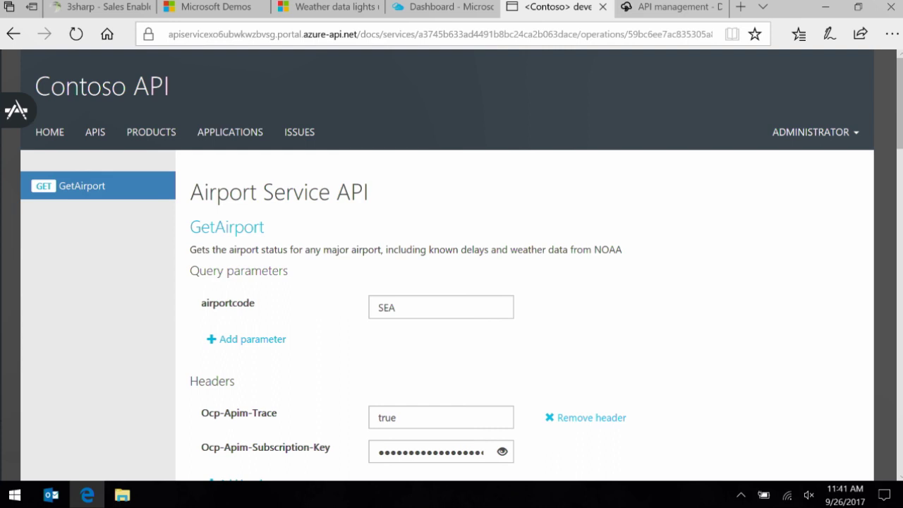
# Switch to the publisher portal dashboard and look over its API usage, Products and Applications sections
pyautogui.hotkey('ctrl', 'Tab')
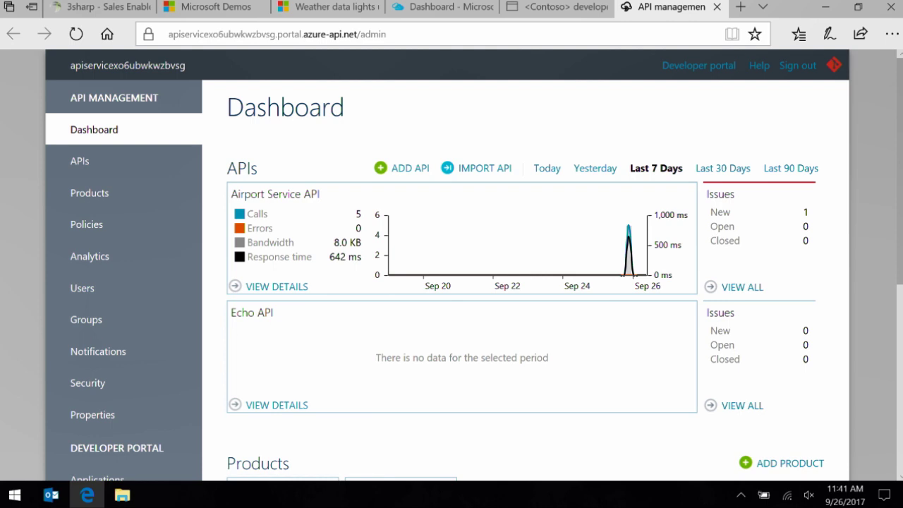
pyautogui.scroll(-4, 480, 268)
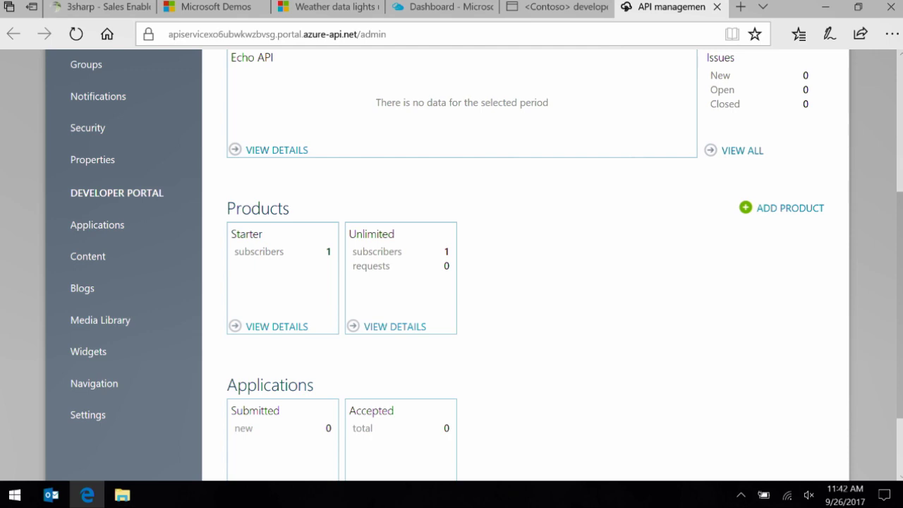
pyautogui.scroll(4, 452, 265)
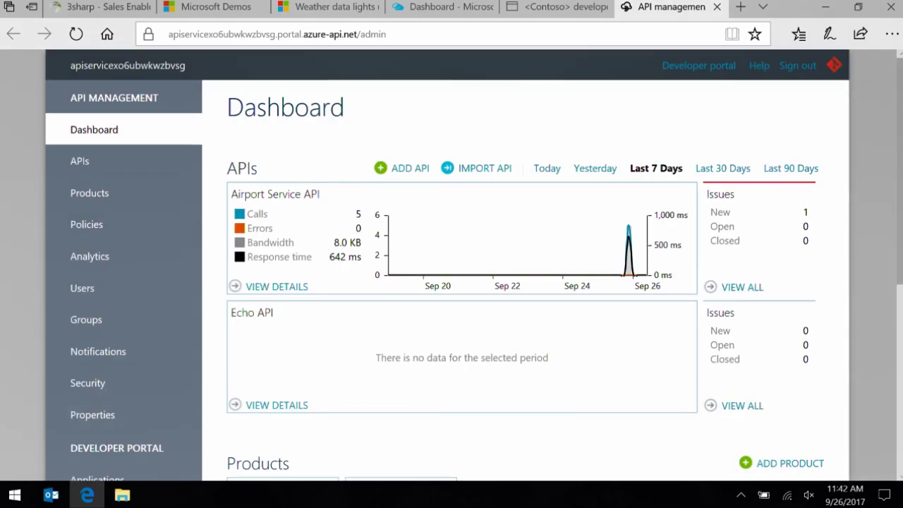
# View the Airport Service API's details and examine its usage chart for the last 7 days
pyautogui.click(276, 286)
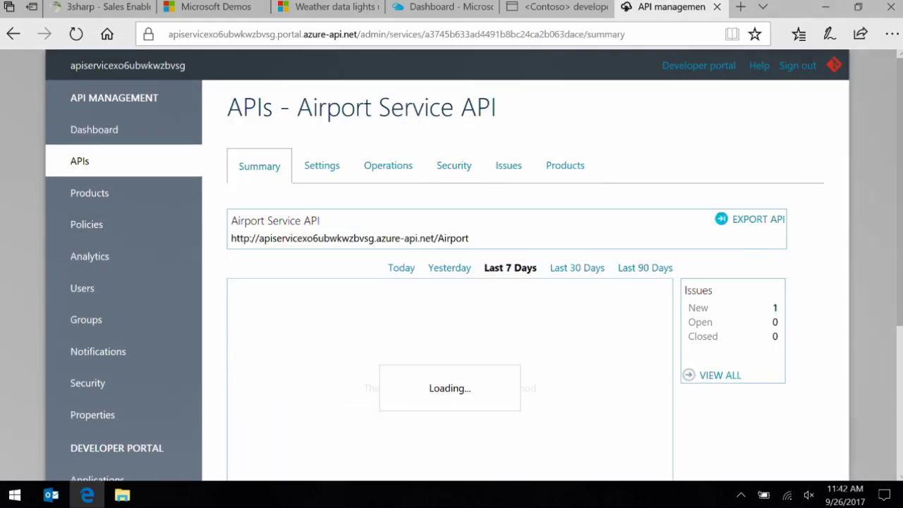
pyautogui.scroll(-3, 474, 265)
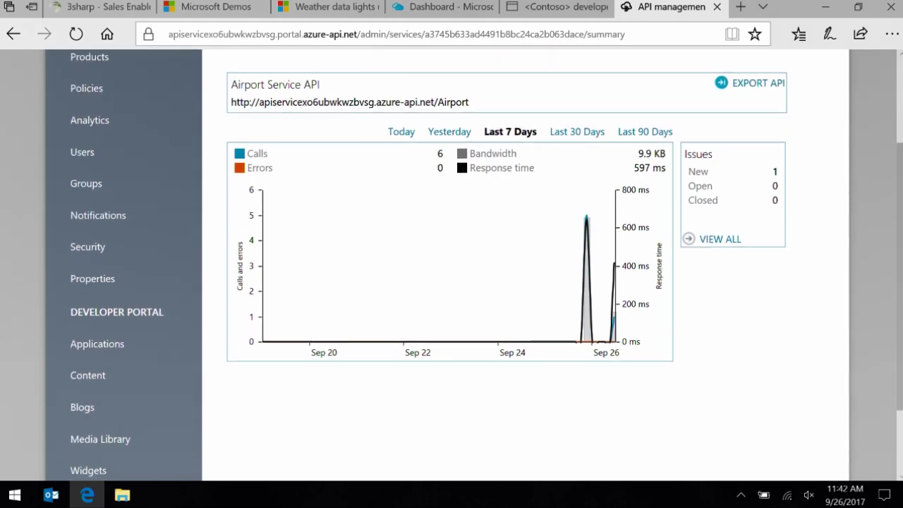
pyautogui.scroll(-2, 474, 265)
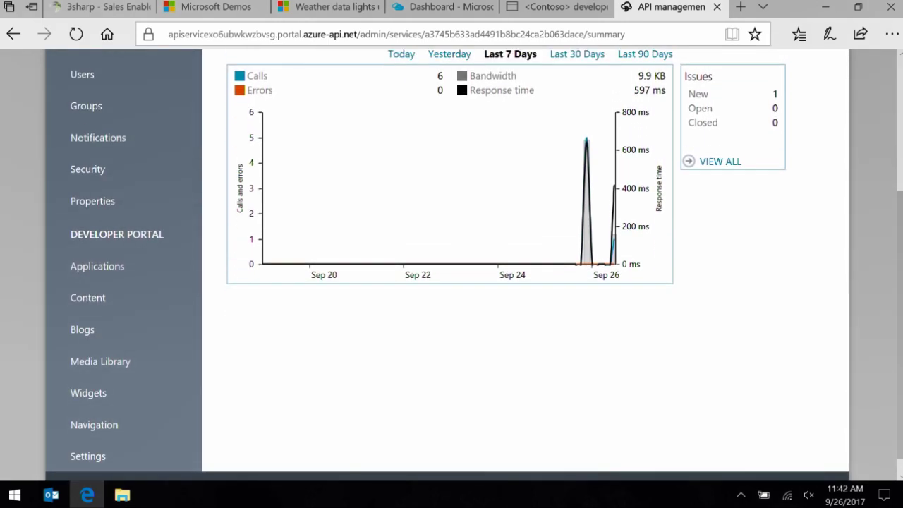
pyautogui.scroll(-1, 474, 265)
pyautogui.scroll(5, 474, 264)
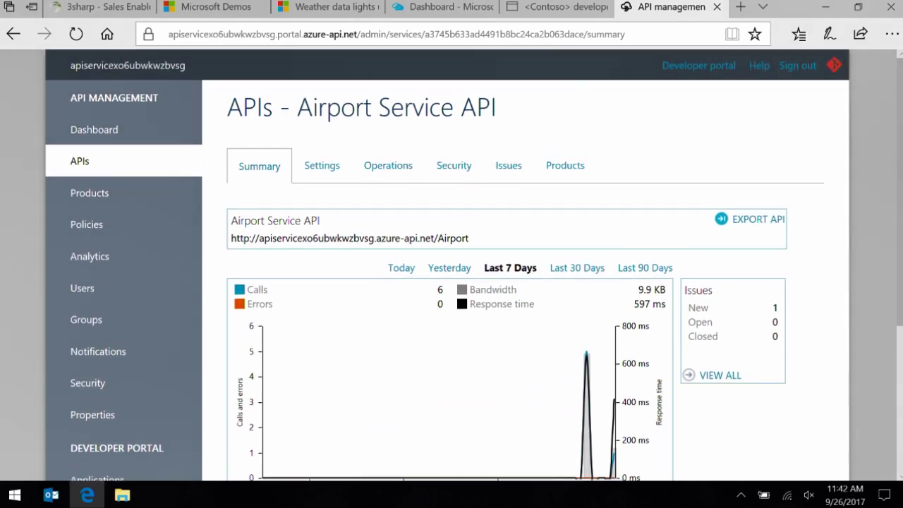
# Open the Airport Service API's settings and review its web service URL, URL suffix and URL scheme
pyautogui.click(322, 165)
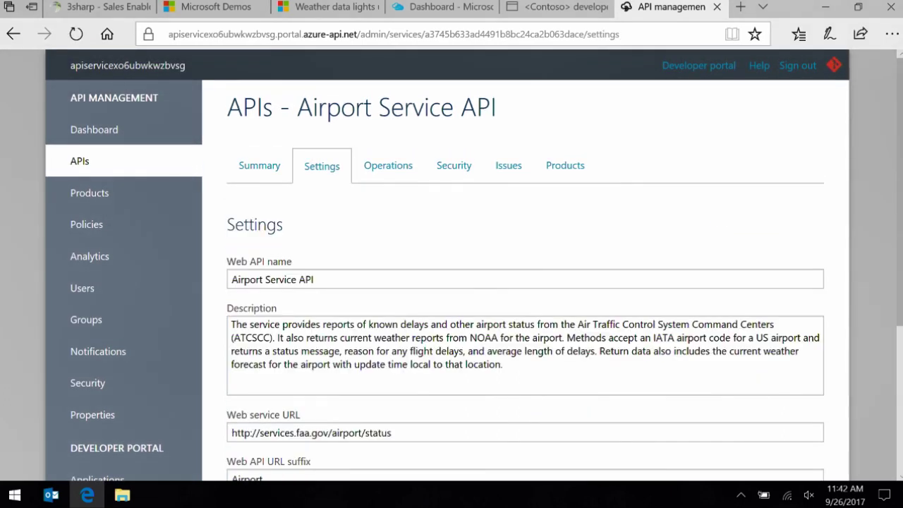
pyautogui.scroll(-2, 474, 265)
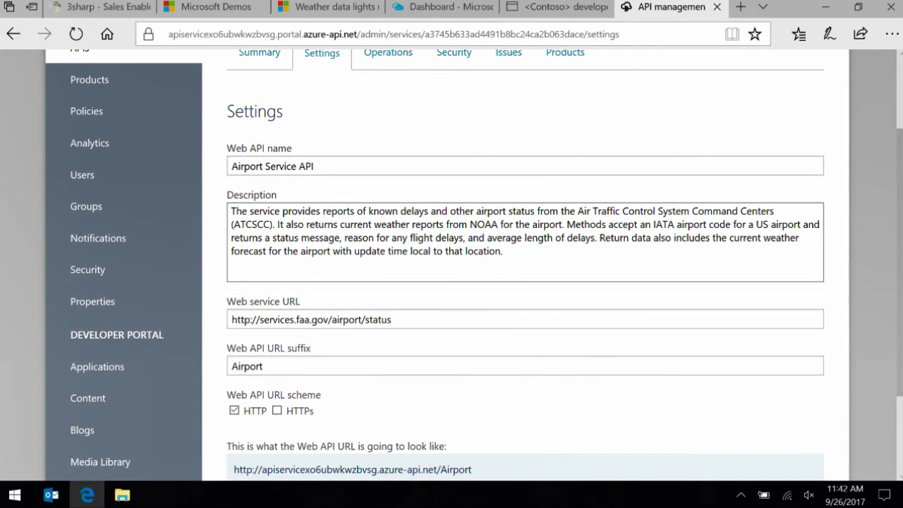
pyautogui.scroll(-2, 474, 264)
pyautogui.click(390, 232)
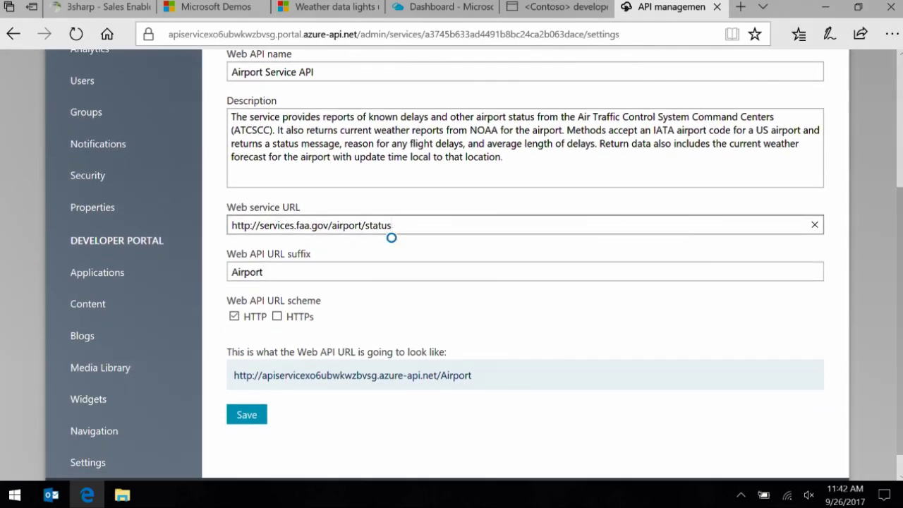
pyautogui.scroll(-1, 392, 238)
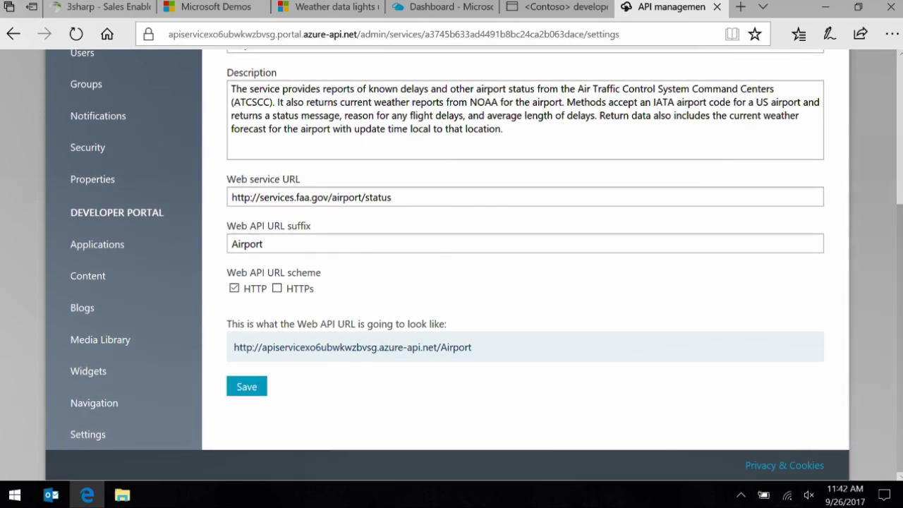
# Open the Airport Service API's GetAirport operation and review its signature, URL template, display name and description
pyautogui.scroll(1, 508, 352)
pyautogui.scroll(2, 472, 266)
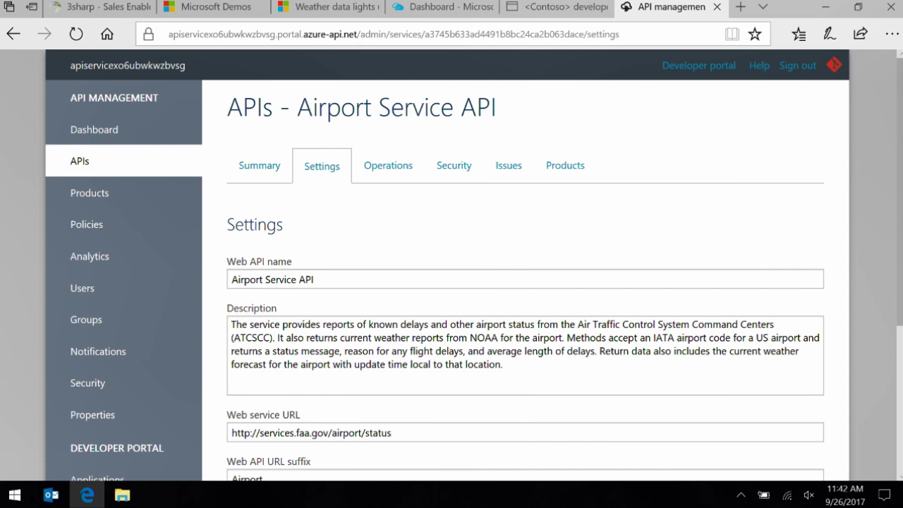
pyautogui.scroll(-1, 474, 265)
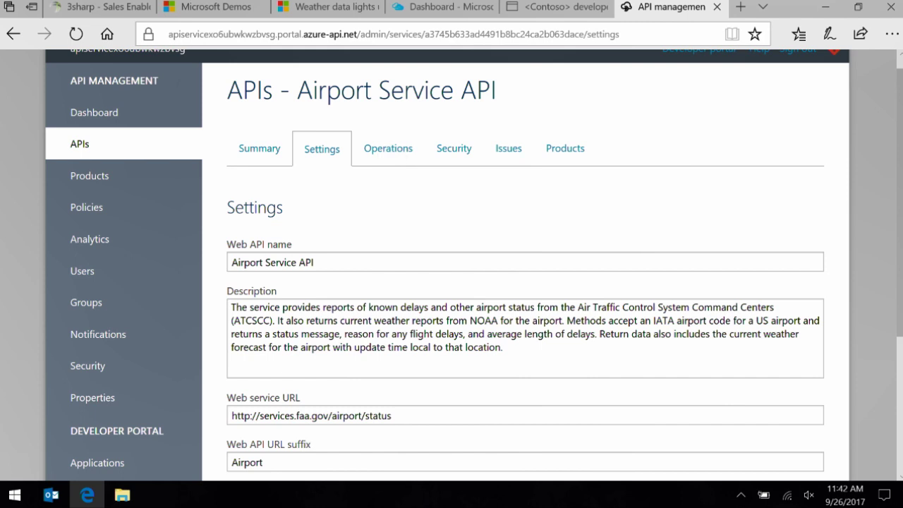
pyautogui.click(388, 148)
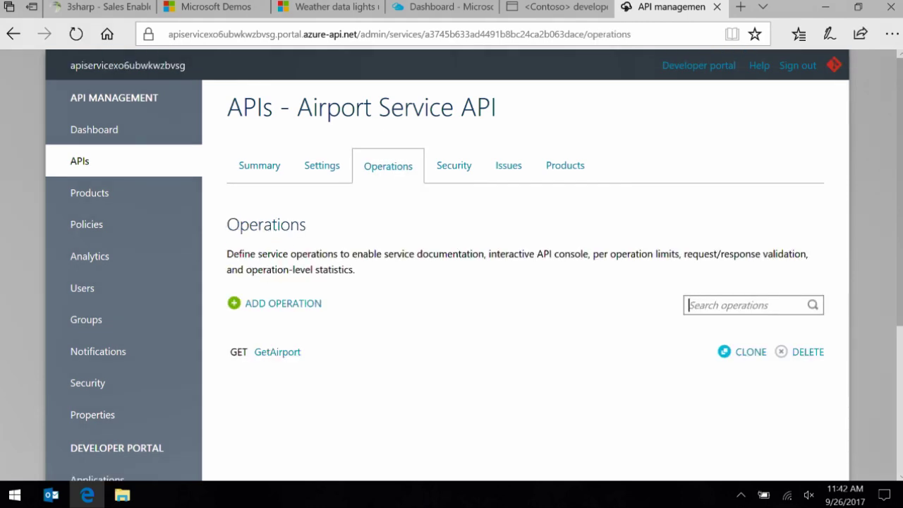
pyautogui.click(277, 351)
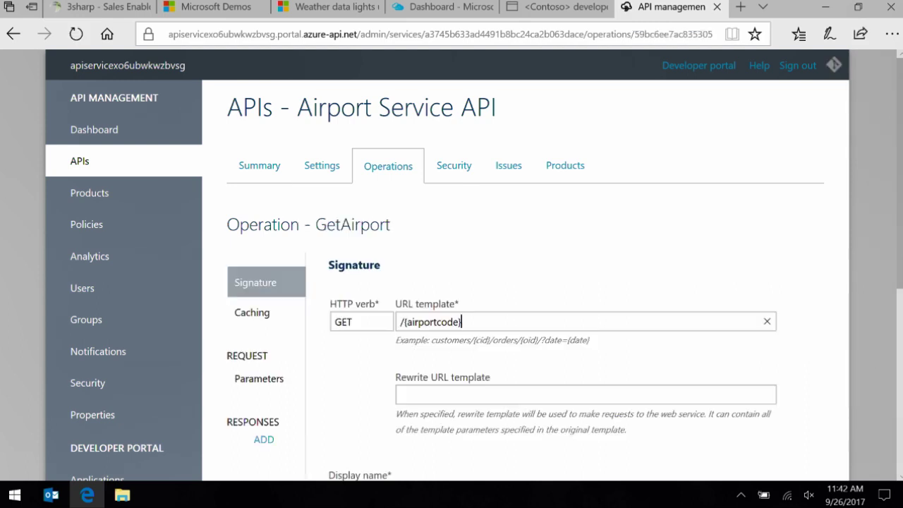
pyautogui.scroll(-3, 472, 265)
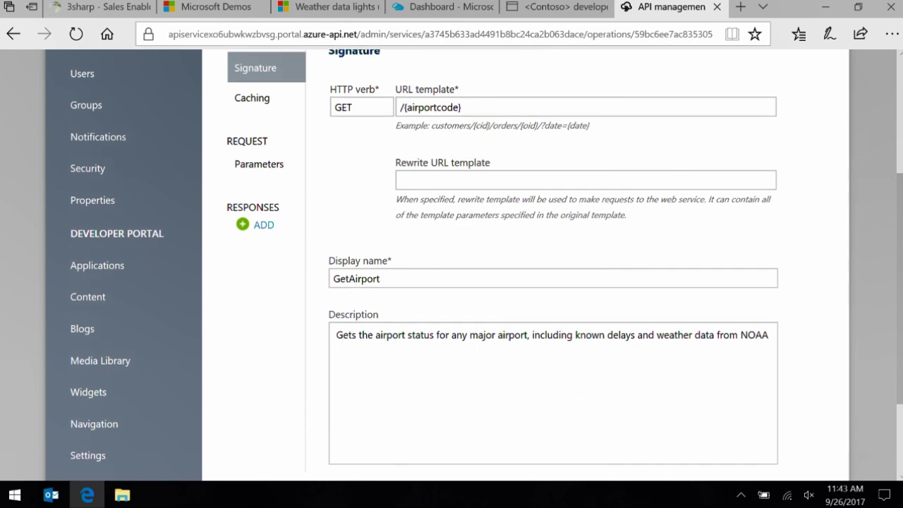
pyautogui.scroll(-3, 472, 265)
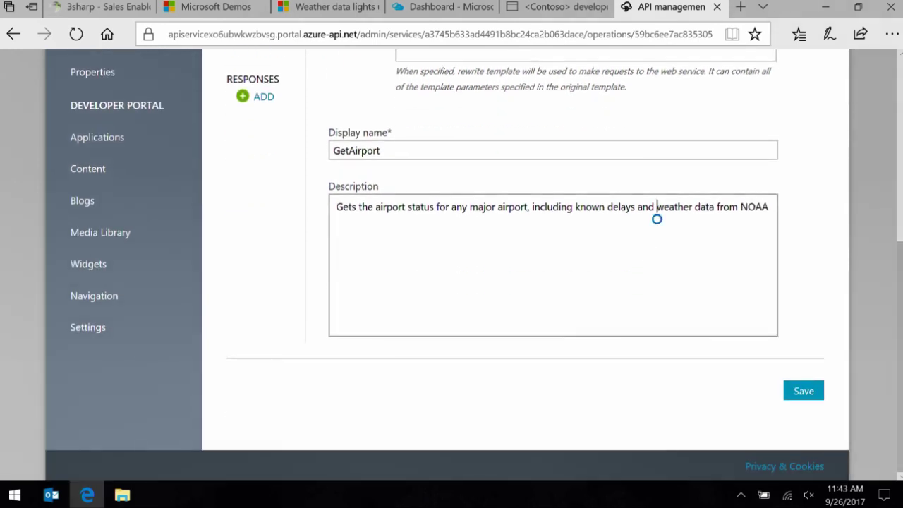
pyautogui.scroll(1, 656, 218)
pyautogui.scroll(3, 656, 292)
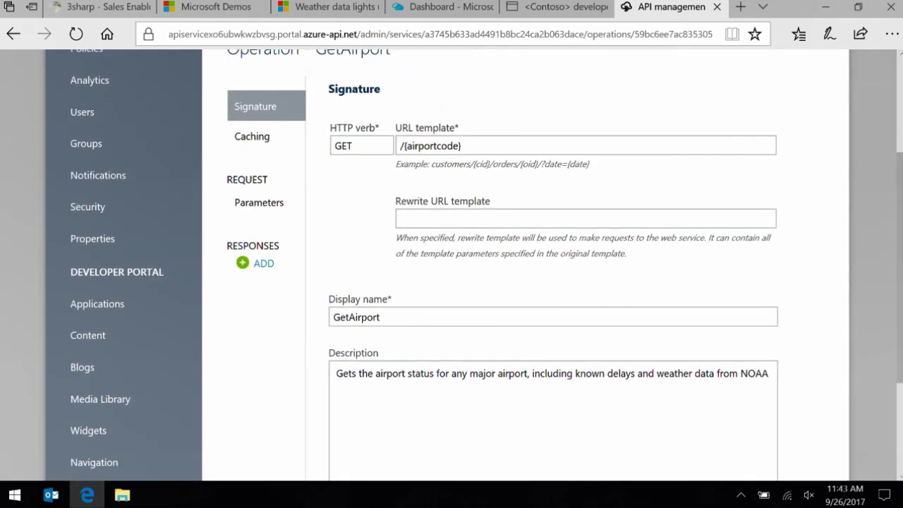
# Review the GetAirport operation's request parameters and its response caching options
pyautogui.click(259, 203)
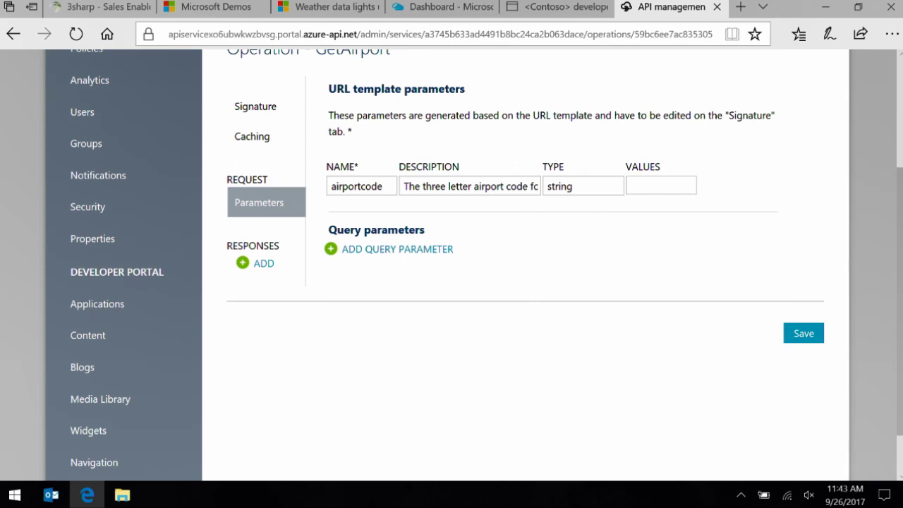
pyautogui.scroll(1, 525, 268)
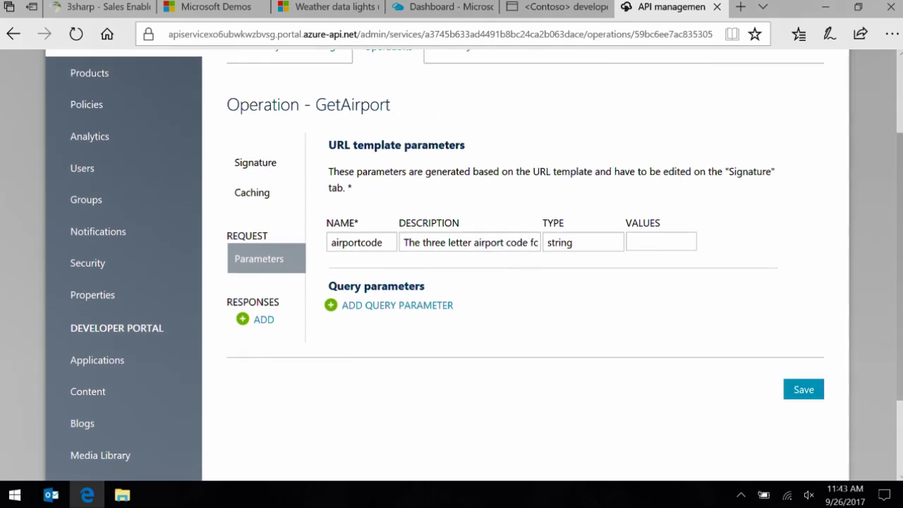
pyautogui.click(252, 192)
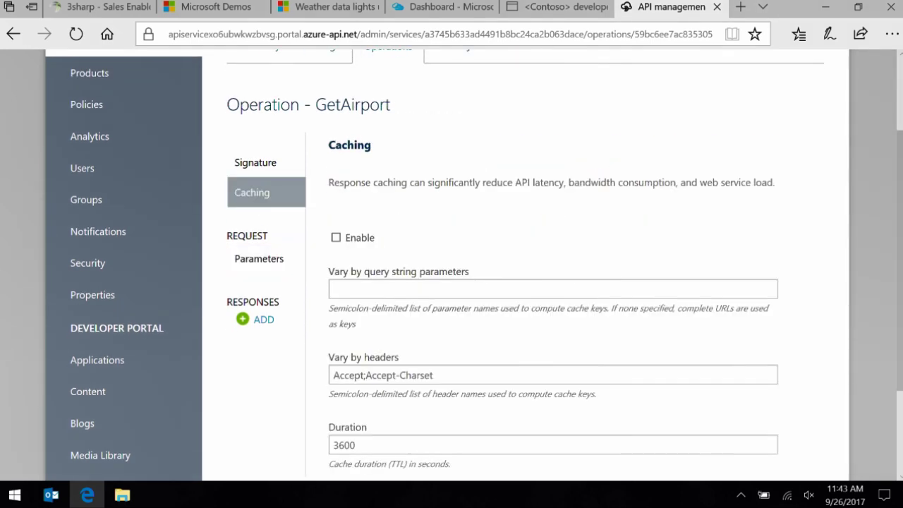
pyautogui.scroll(-1, 526, 268)
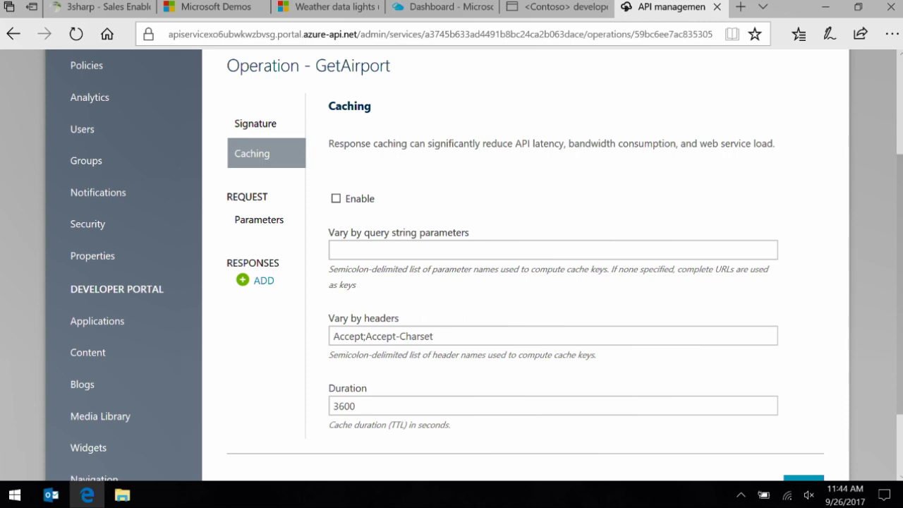
# Open the Airport Service API's security settings and view the available user authorization and proxy authentication options
pyautogui.scroll(2, 451, 265)
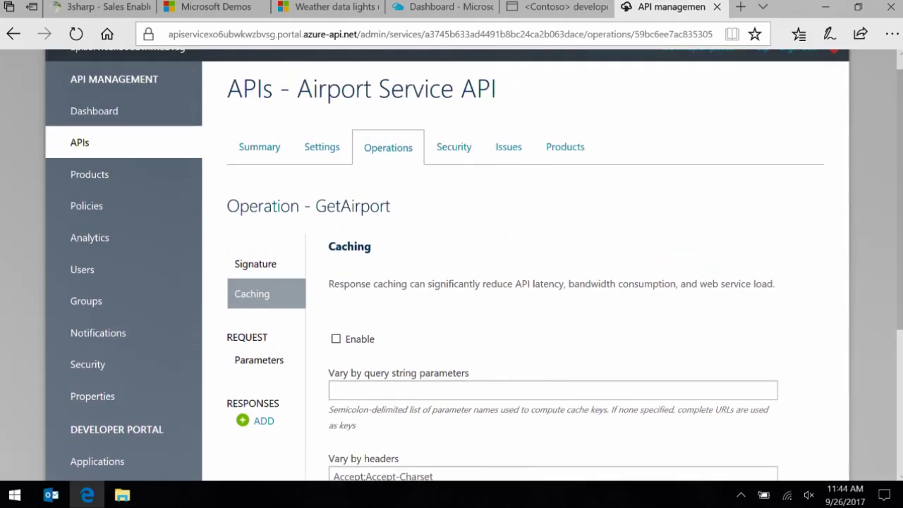
pyautogui.click(453, 147)
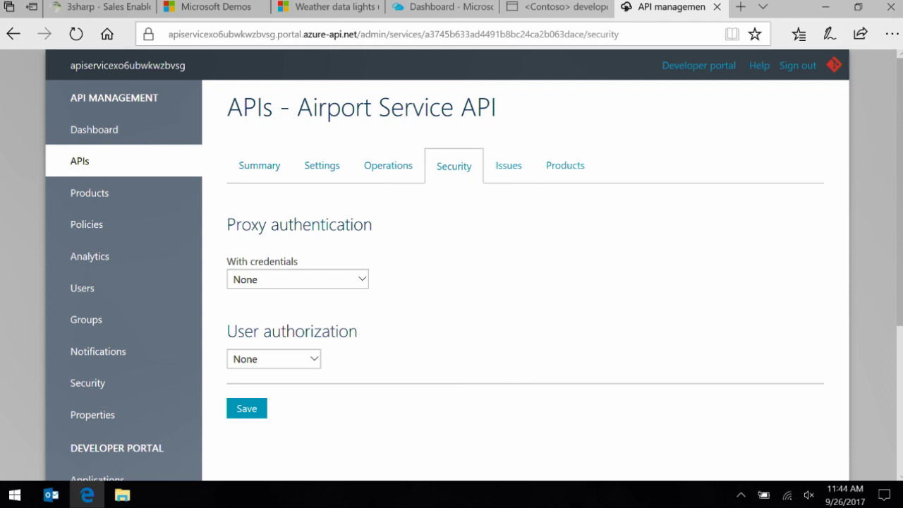
pyautogui.scroll(-1, 474, 265)
pyautogui.click(273, 359)
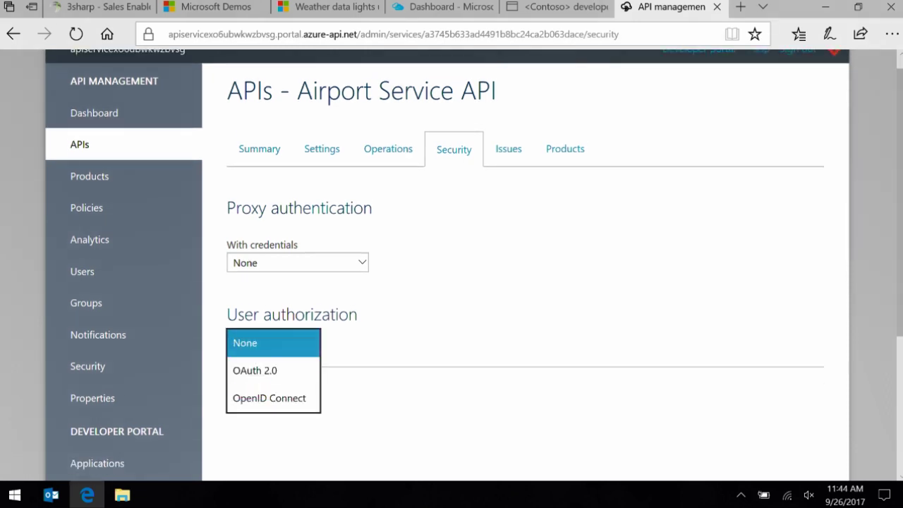
pyautogui.click(297, 262)
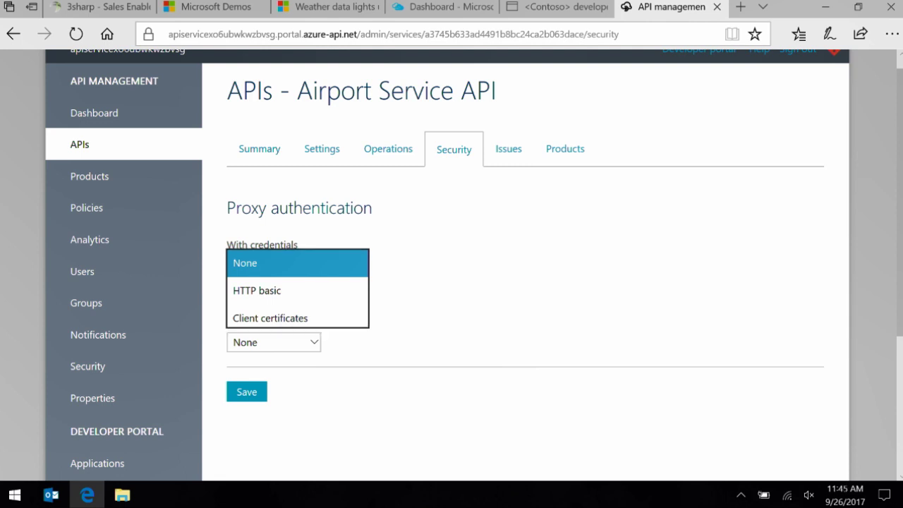
# View the reported issue "Request to add real time flight info for delays" and the products that include the Airport Service API
pyautogui.click(508, 149)
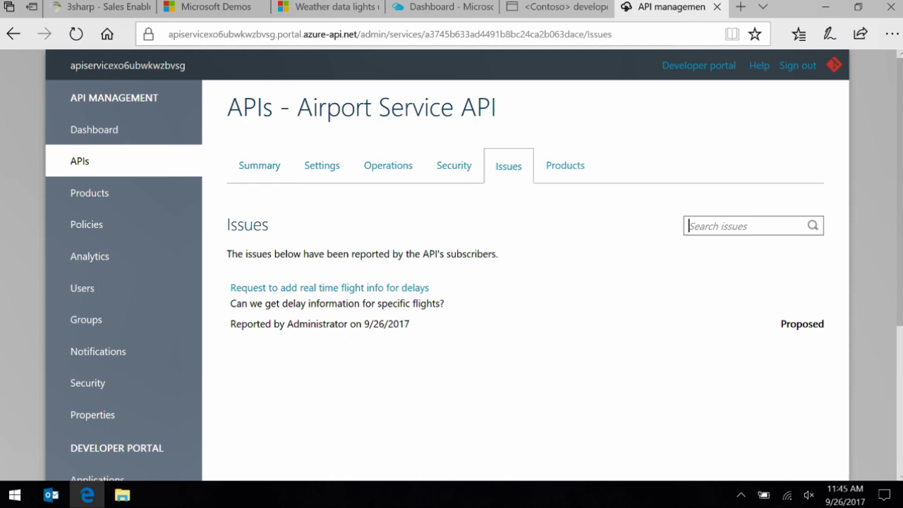
pyautogui.click(329, 287)
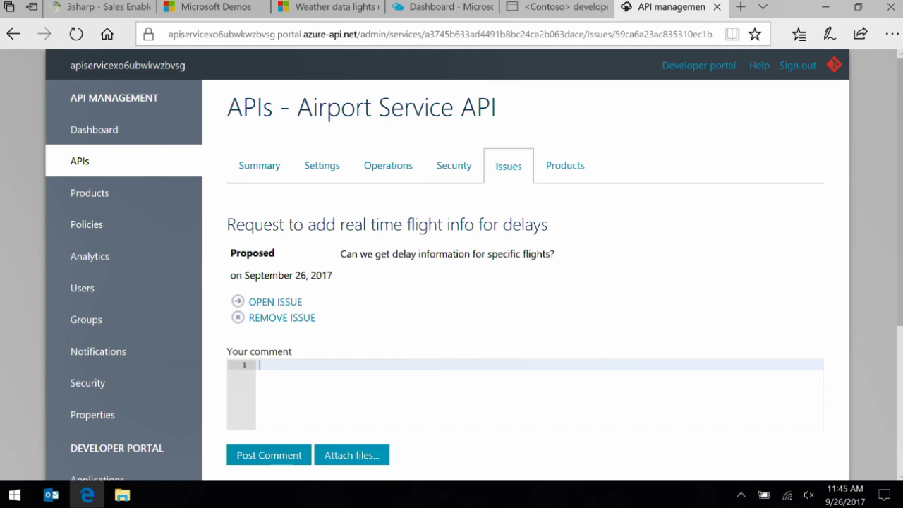
pyautogui.click(565, 165)
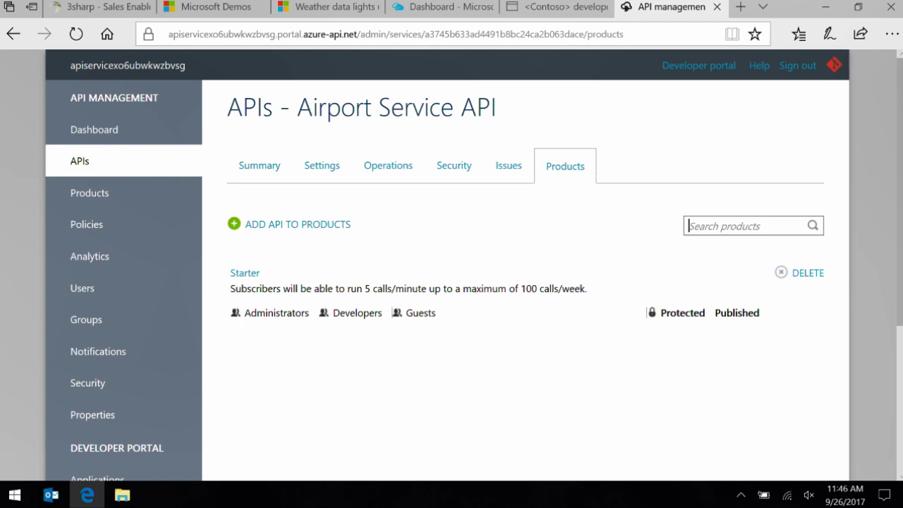
# Open the policies page and scope the policy to the GetAirport operation of the Airport Service API
pyautogui.click(86, 225)
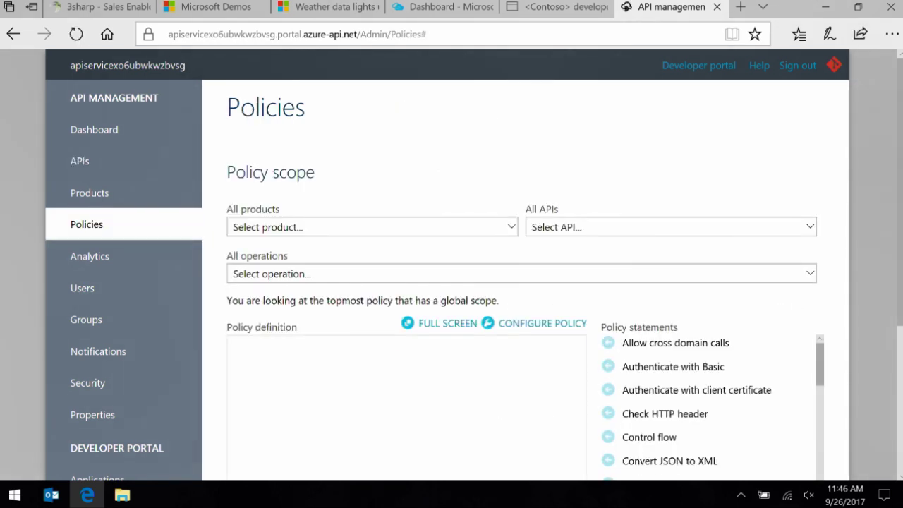
pyautogui.click(671, 233)
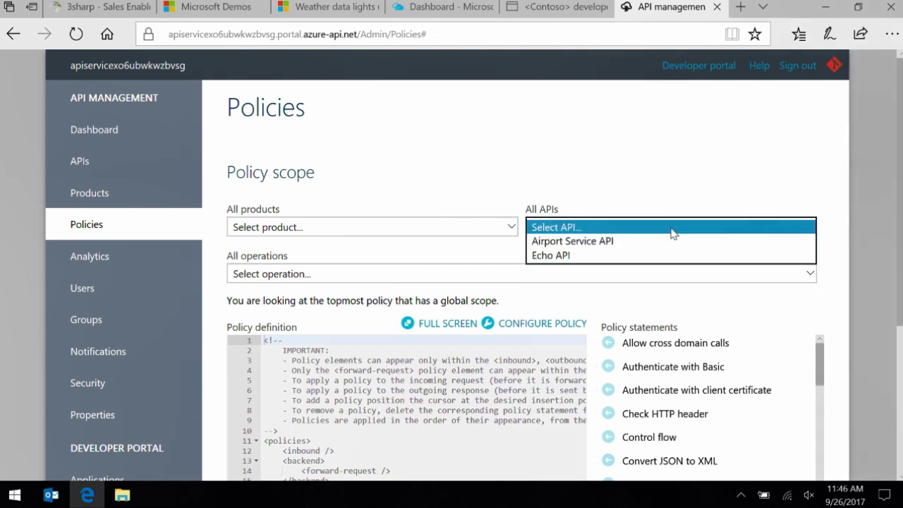
pyautogui.click(631, 242)
pyautogui.click(372, 274)
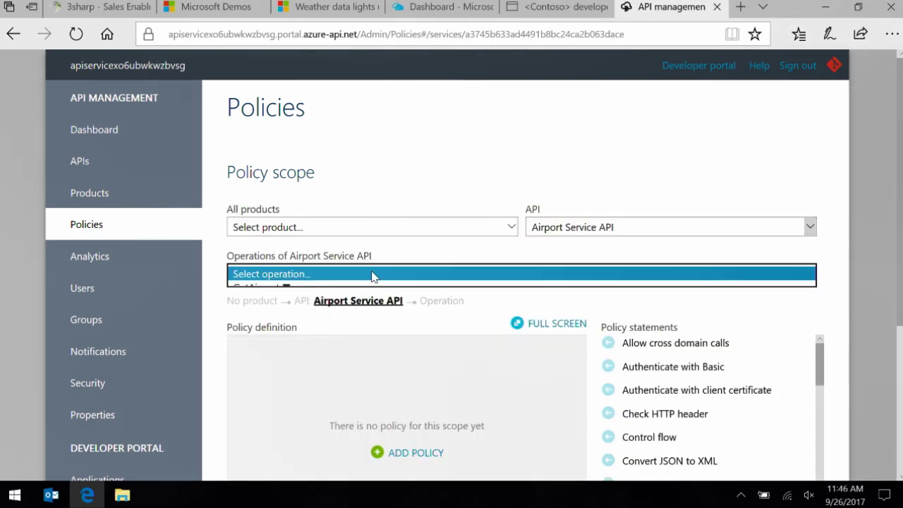
pyautogui.click(308, 288)
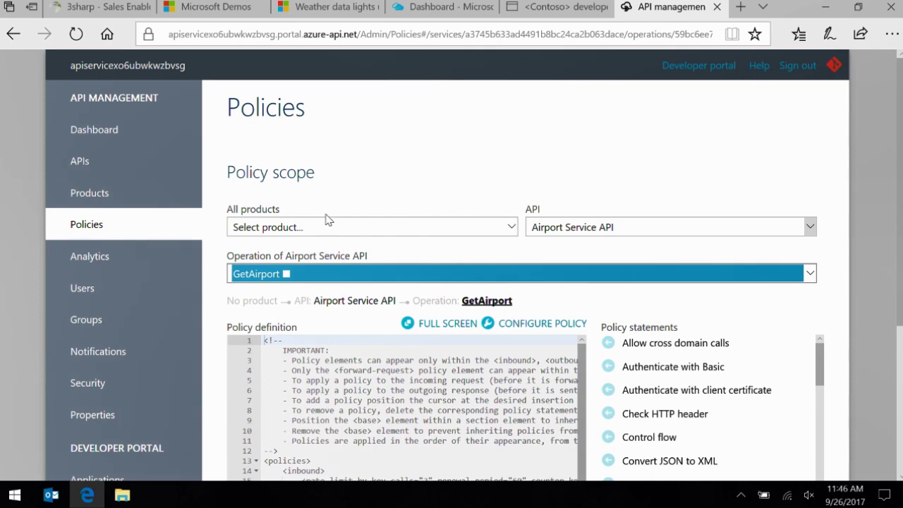
# Make the GetAirport policy editable and delete the rate-limit-by-key and base lines from its inbound section
pyautogui.scroll(-3, 327, 220)
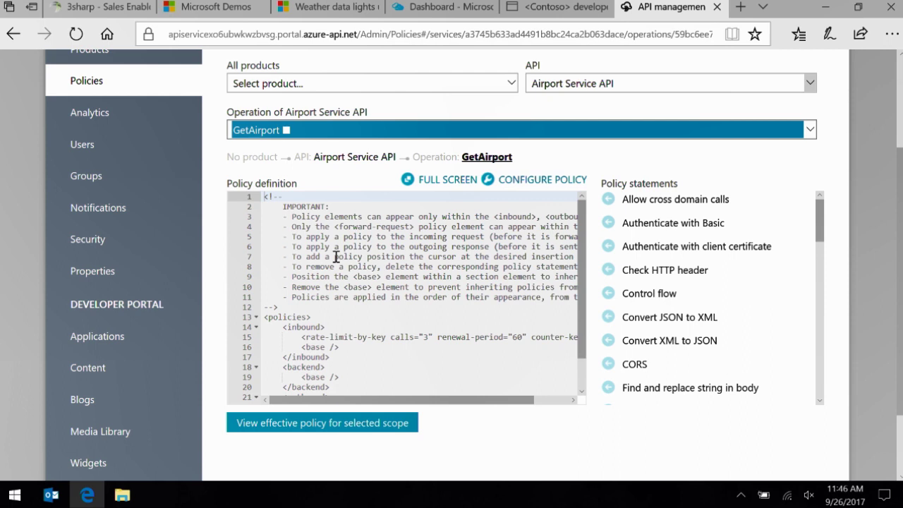
pyautogui.moveTo(349, 348); pyautogui.dragTo(256, 348)
pyautogui.hotkey('shift', 'Up')
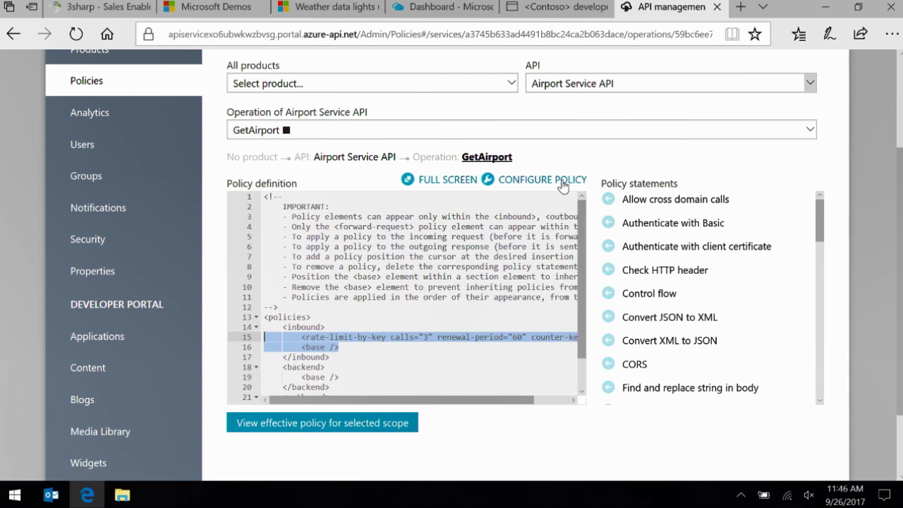
pyautogui.press('Delete')
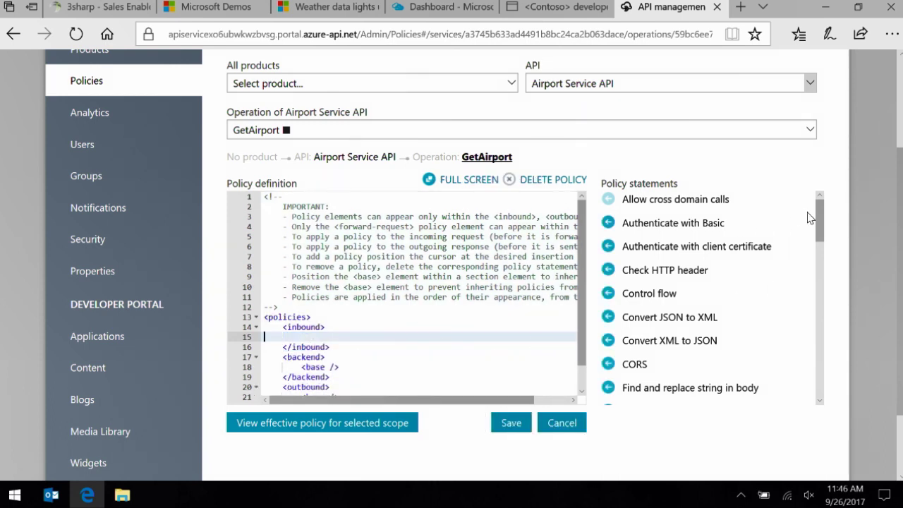
# Insert the "Limit call rate per key" policy statement into the empty inbound section
pyautogui.moveTo(816, 222); pyautogui.dragTo(800, 292)
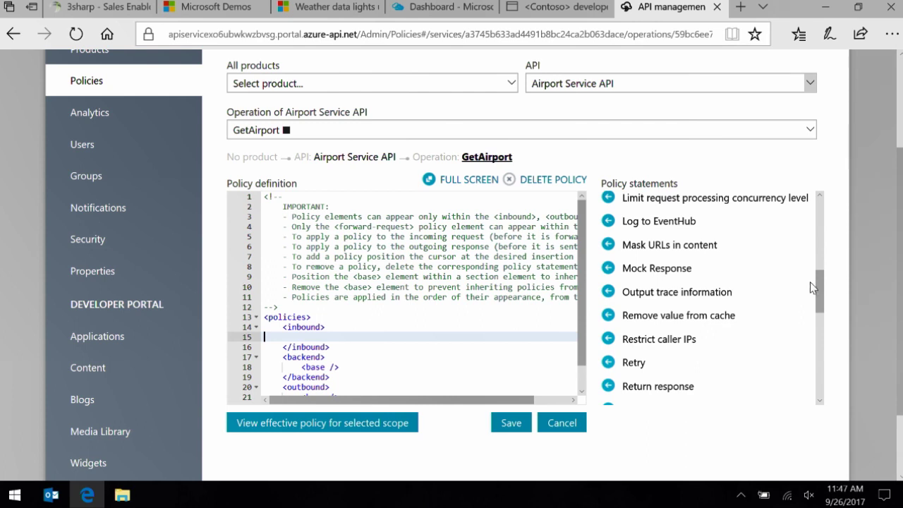
pyautogui.click(819, 254)
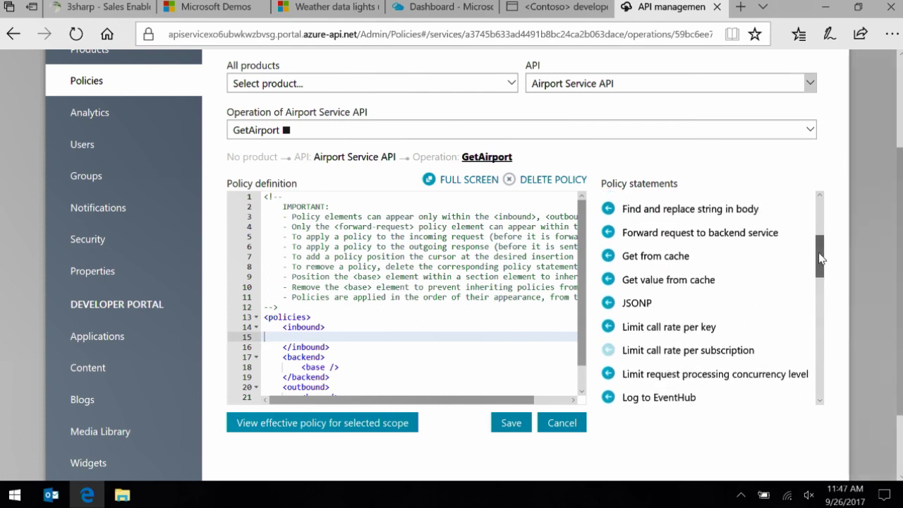
pyautogui.click(602, 343)
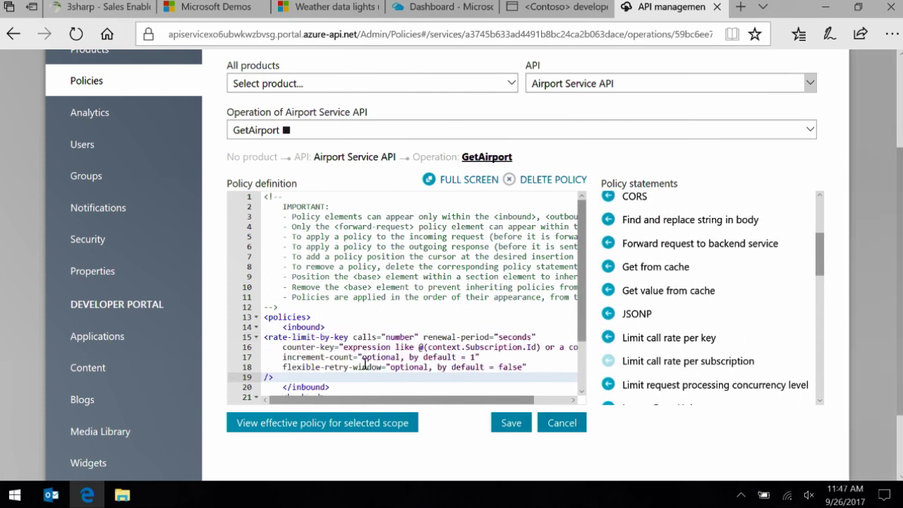
# Set the rate-limit-by-key statement's calls to 3 and its renewal-period to 60
pyautogui.doubleClick(404, 336)
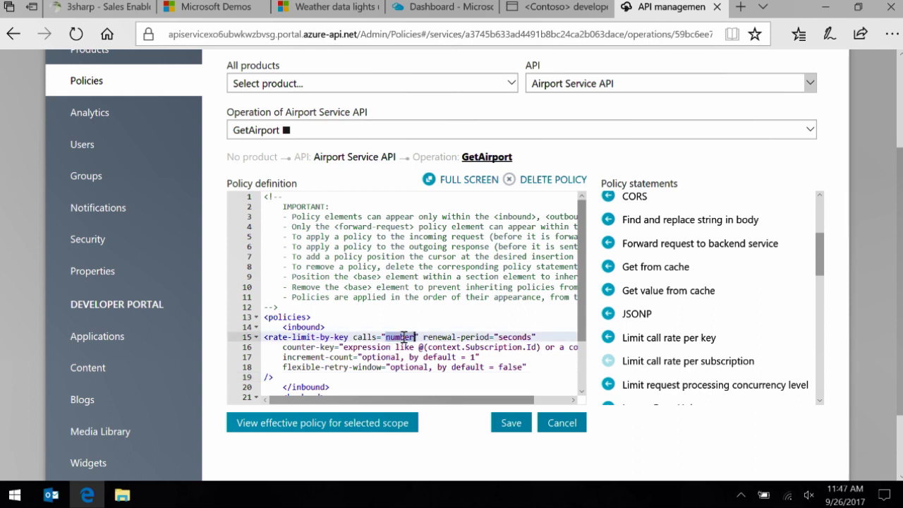
pyautogui.write('3')
pyautogui.doubleClick(483, 339)
pyautogui.write('60')
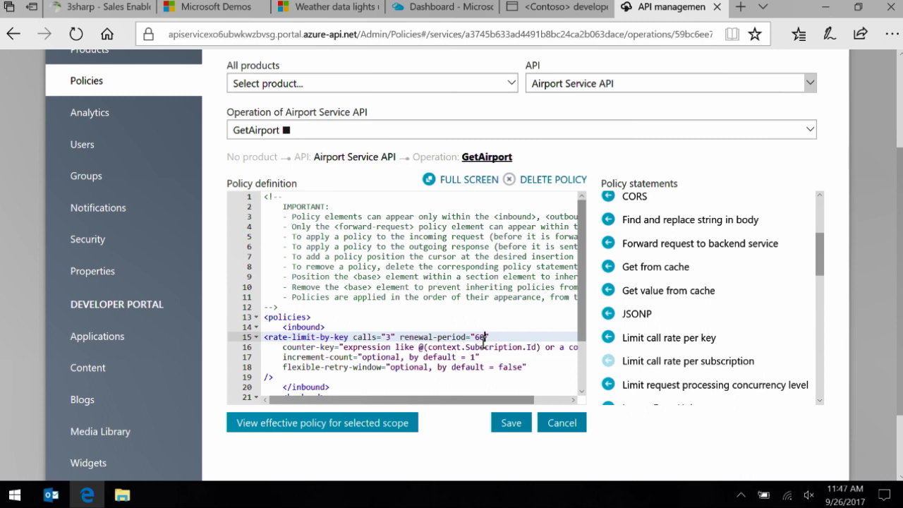
# Remove the optional increment-count and flexible-retry-window attributes from the rate-limit statement and save the policy
pyautogui.click(528, 367)
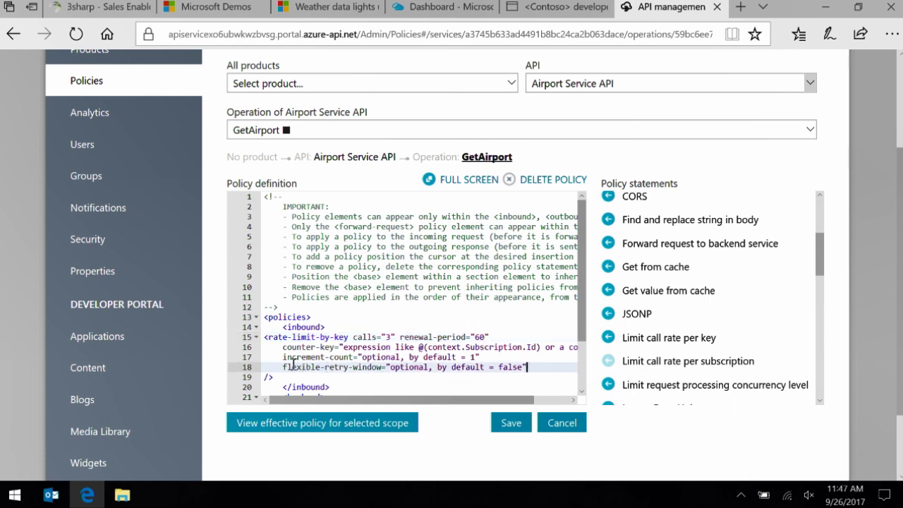
pyautogui.rightClick(266, 357)
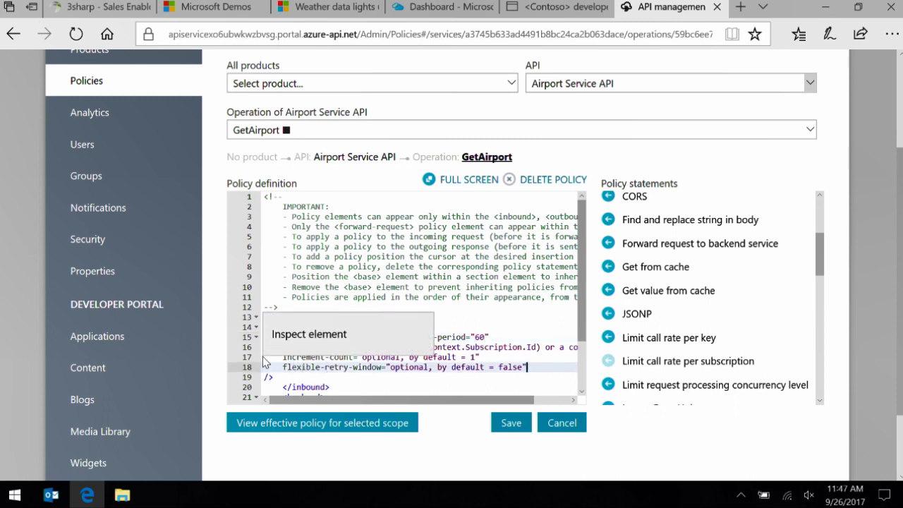
pyautogui.press('Escape')
pyautogui.hotkey('shift', 'Home')
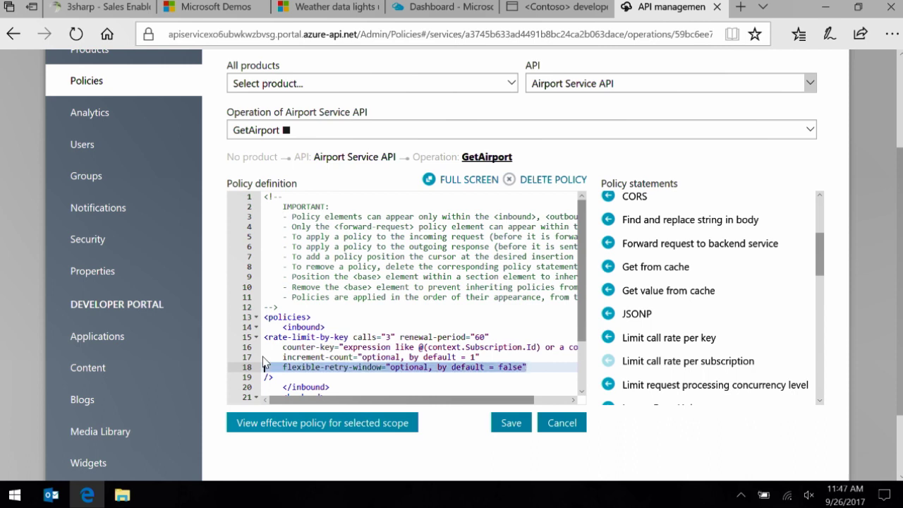
pyautogui.keyDown('shift'); pyautogui.click(262, 356); pyautogui.keyUp('shift')
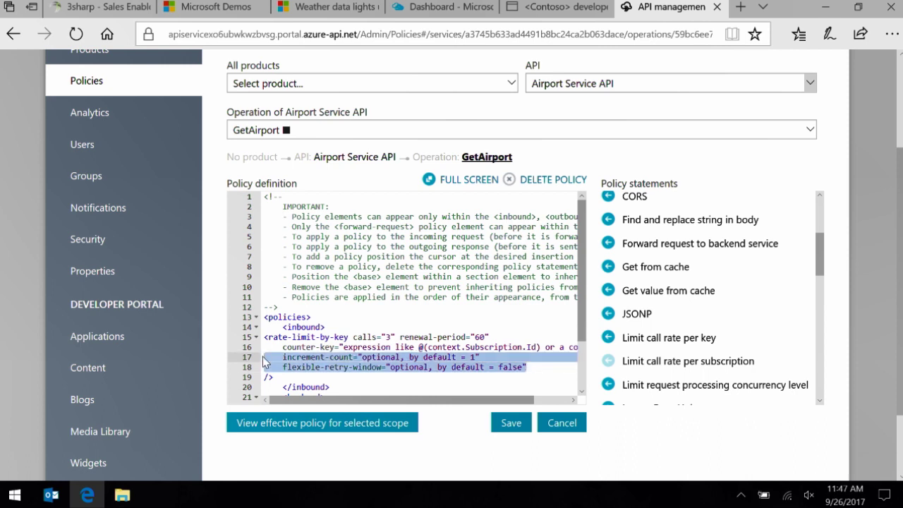
pyautogui.press('Delete')
pyautogui.click(510, 423)
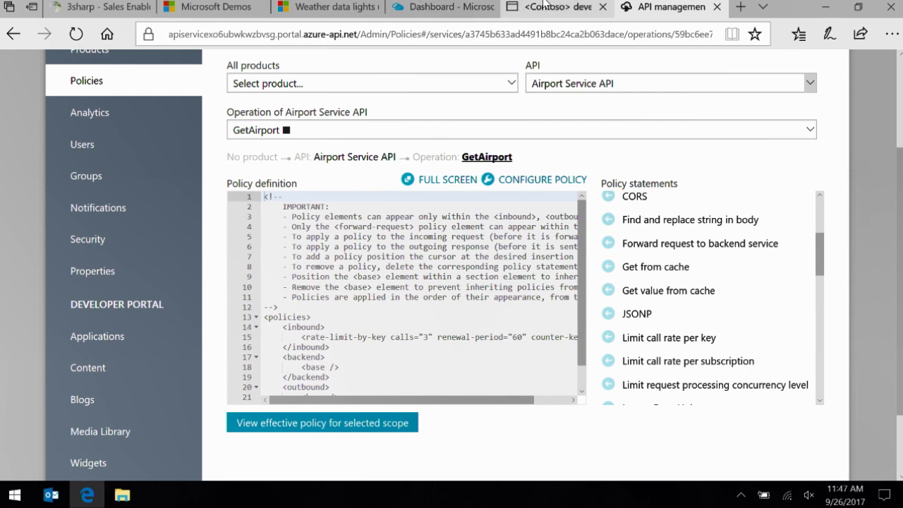
# Send the GetAirport request for SEA four times in quick succession from the developer portal to test the call rate limit
pyautogui.click(544, 5)
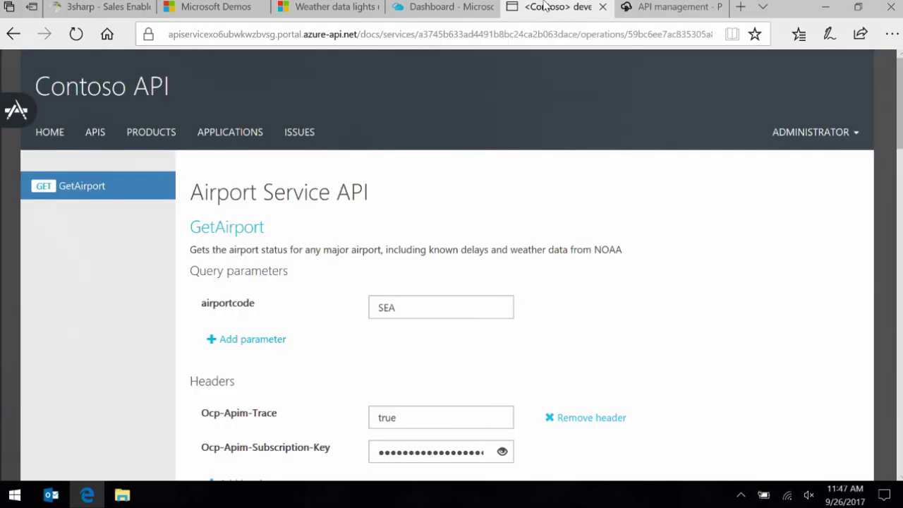
pyautogui.scroll(-1, 374, 225)
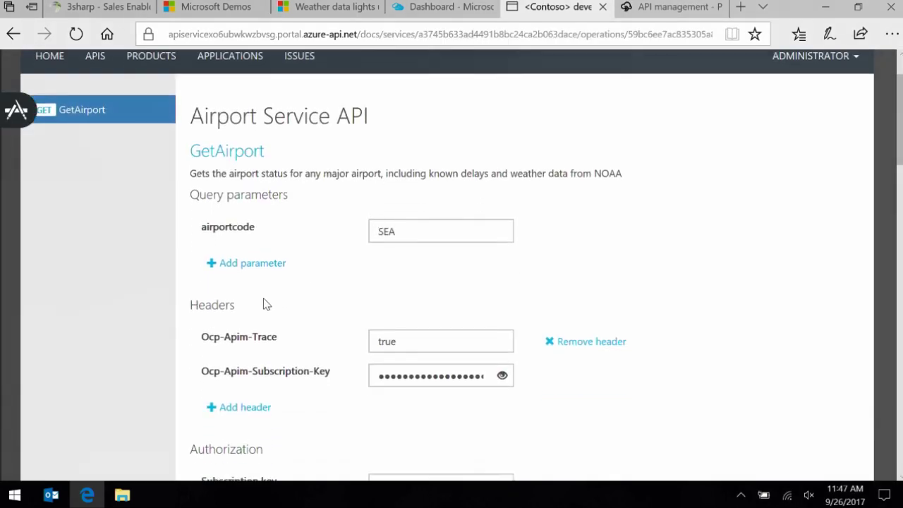
pyautogui.scroll(-7, 262, 300)
pyautogui.click(208, 201)
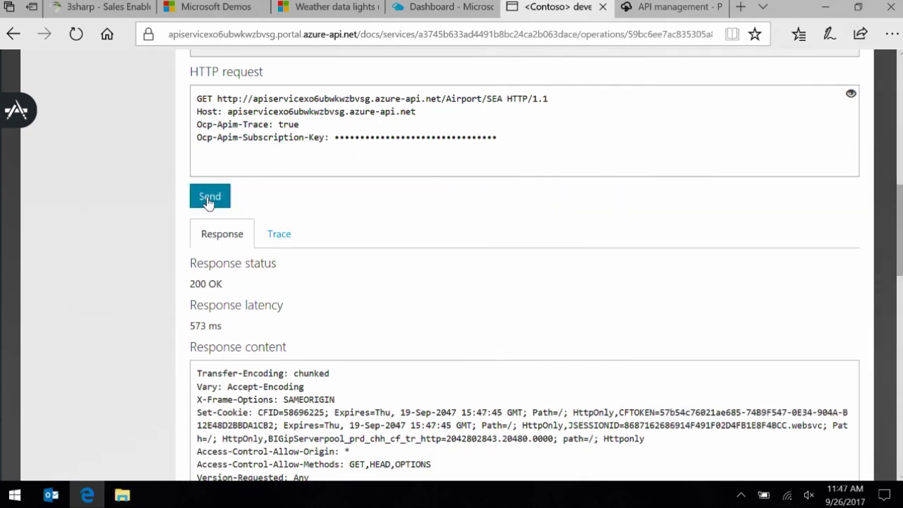
pyautogui.click(208, 201)
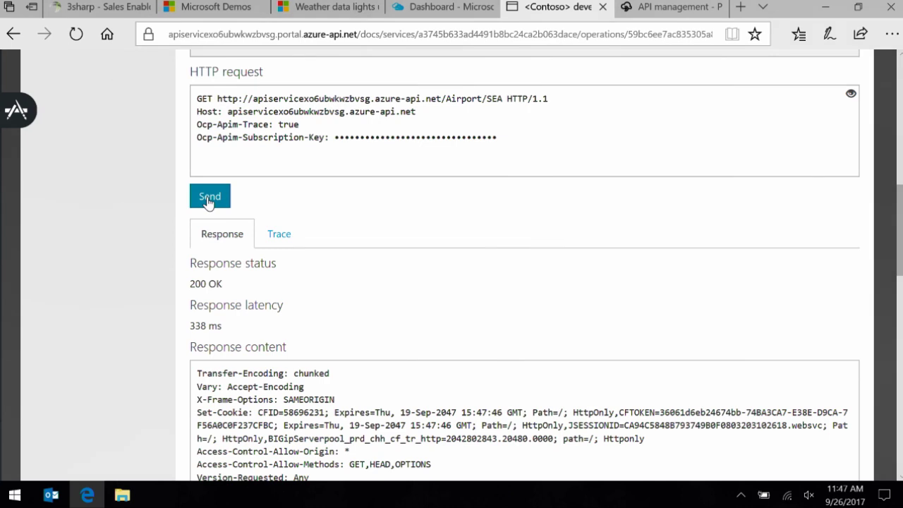
pyautogui.click(208, 201)
pyautogui.moveTo(232, 288); pyautogui.dragTo(185, 291)
pyautogui.click(205, 202)
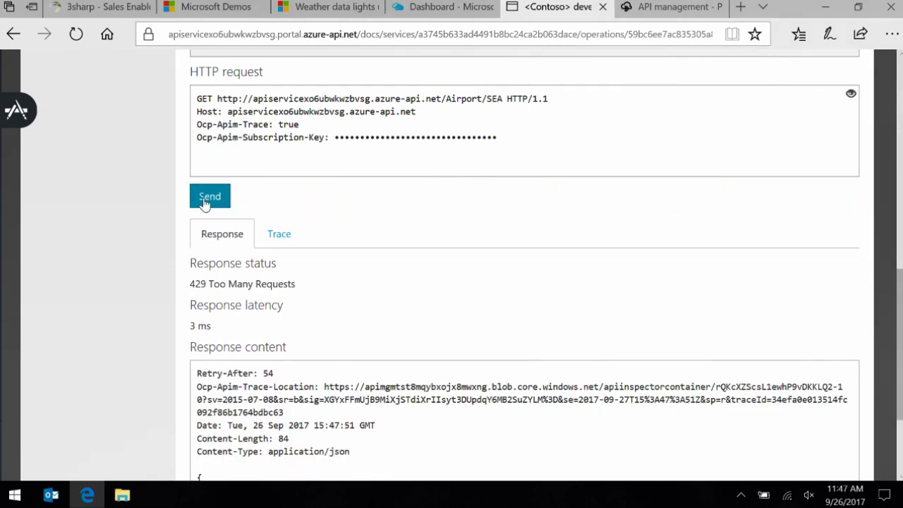
# Examine the response status and response content of the last GetAirport request, highlighting the status line
pyautogui.scroll(-1, 203, 203)
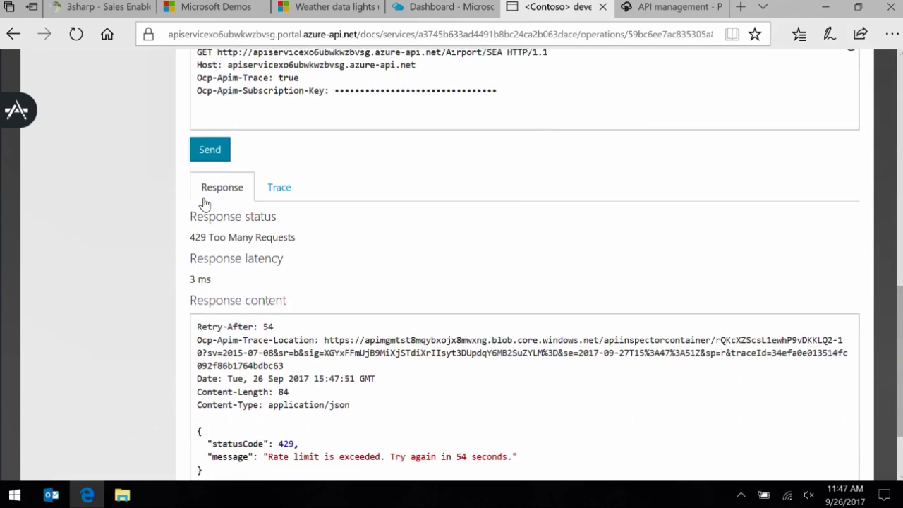
pyautogui.moveTo(316, 236); pyautogui.dragTo(187, 236)
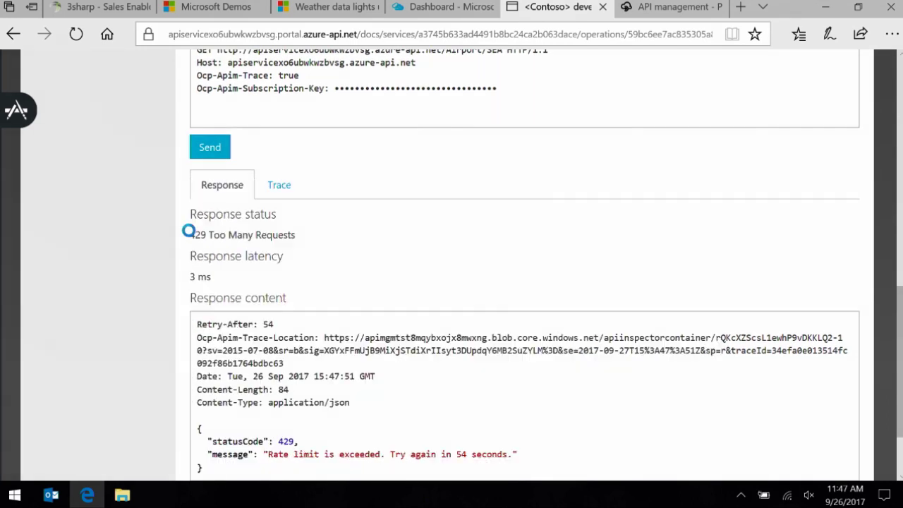
pyautogui.moveTo(304, 235); pyautogui.dragTo(187, 240)
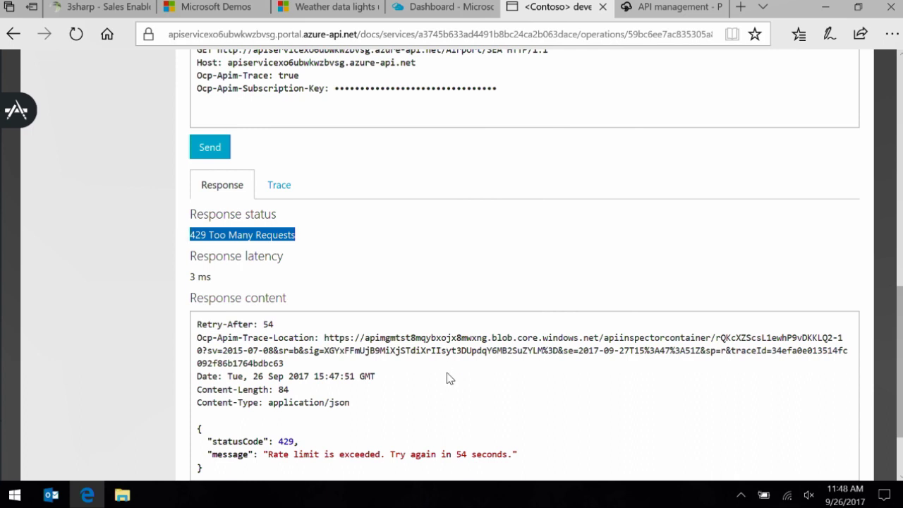
pyautogui.scroll(-2, 445, 374)
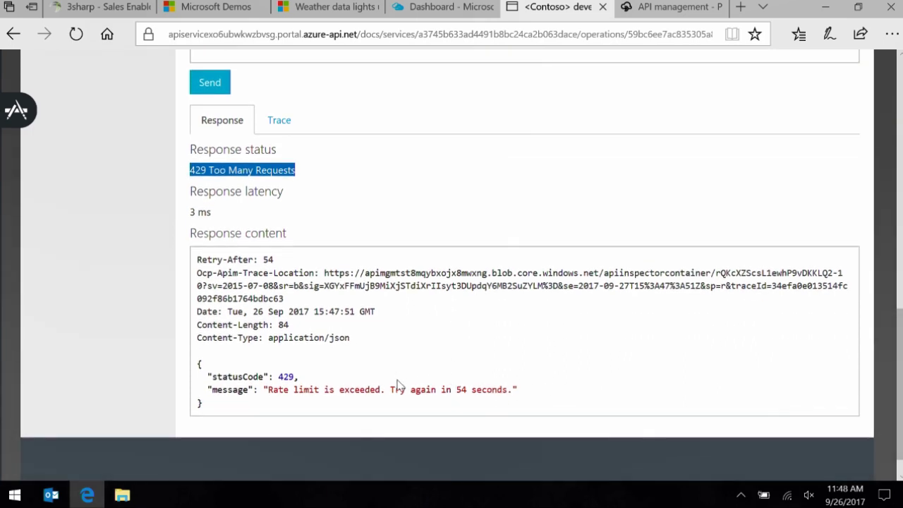
pyautogui.scroll(-1, 397, 385)
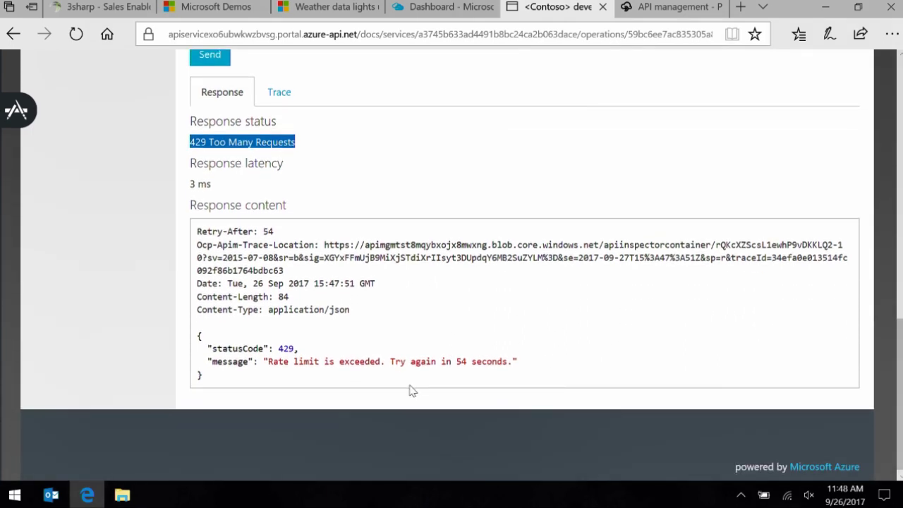
pyautogui.scroll(1, 411, 390)
pyautogui.rightClick(411, 390)
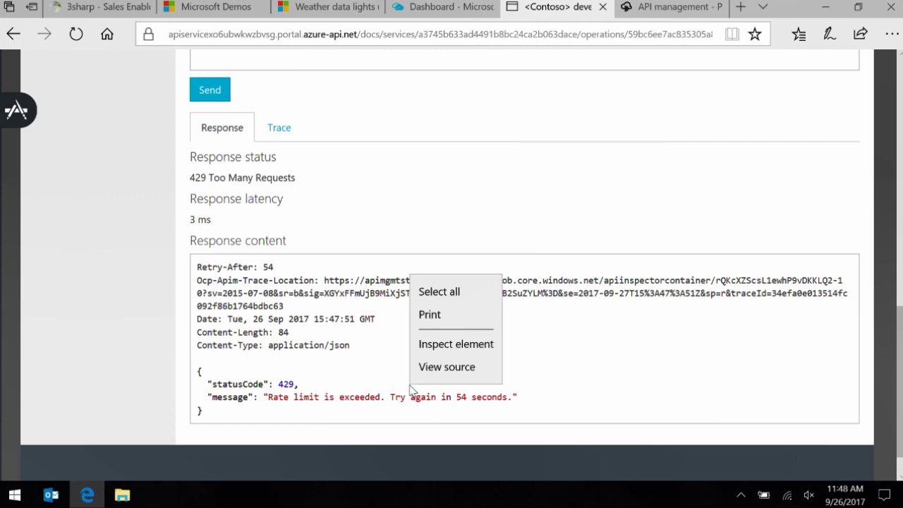
pyautogui.click(492, 169)
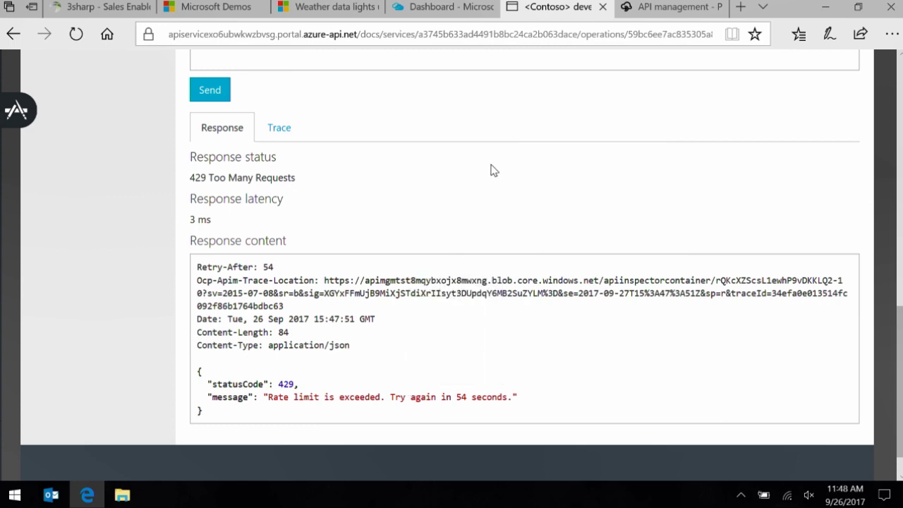
pyautogui.scroll(3, 491, 170)
pyautogui.scroll(1, 492, 169)
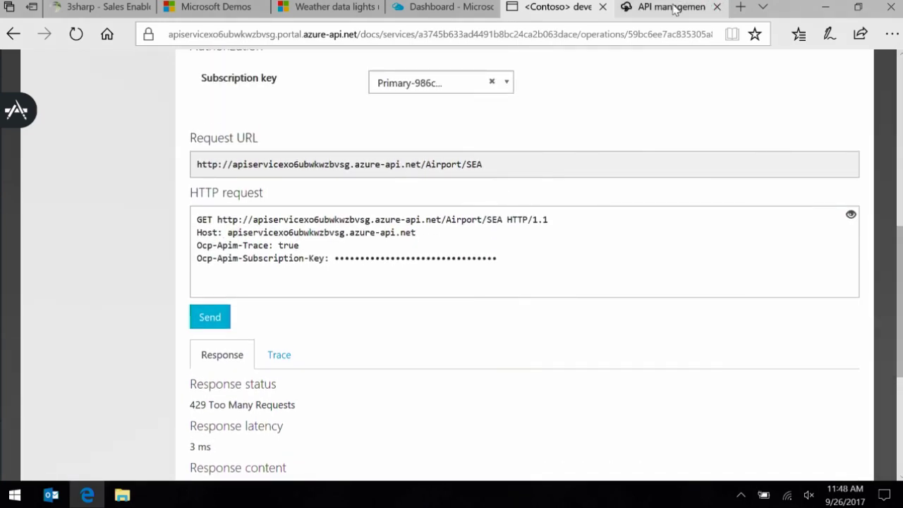
# Open the publisher portal's analytics overview and narrow the Usage / Health chart to the period from late Sep 25 through Sep 26
pyautogui.click(699, 7)
pyautogui.scroll(2, 419, 131)
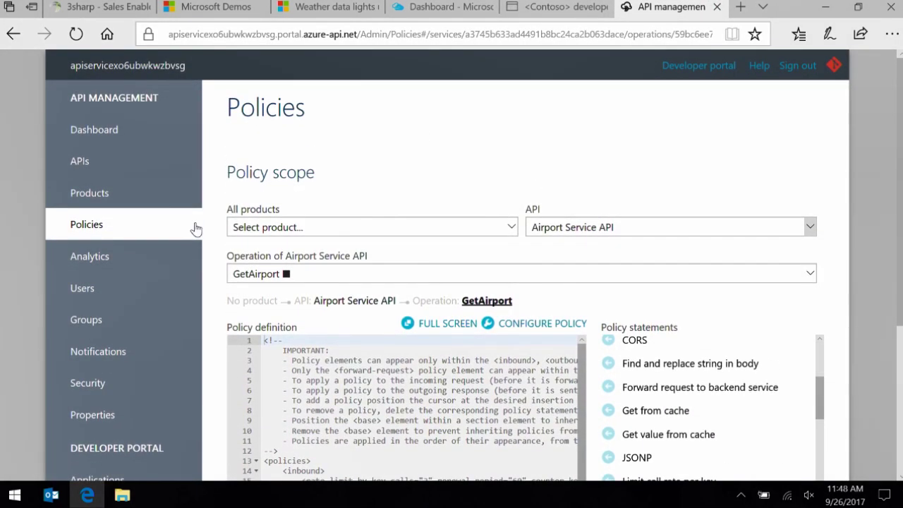
pyautogui.click(117, 267)
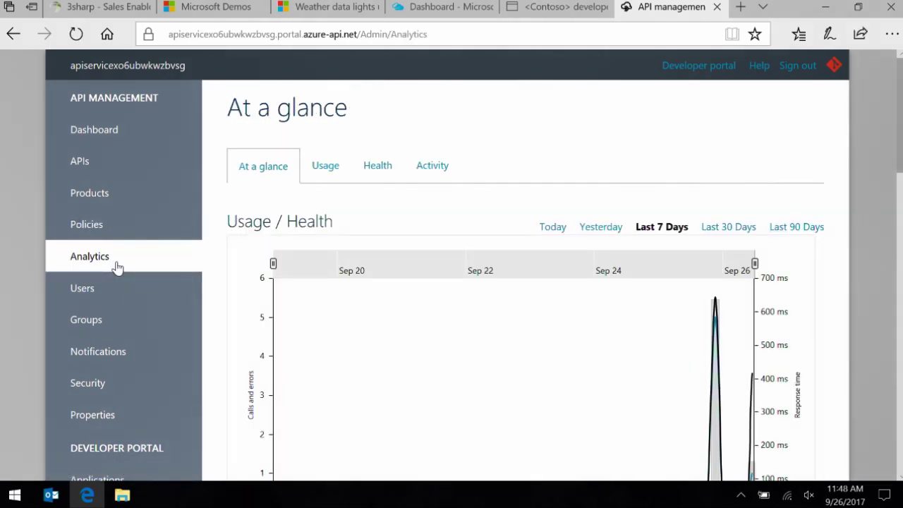
pyautogui.scroll(-1, 117, 267)
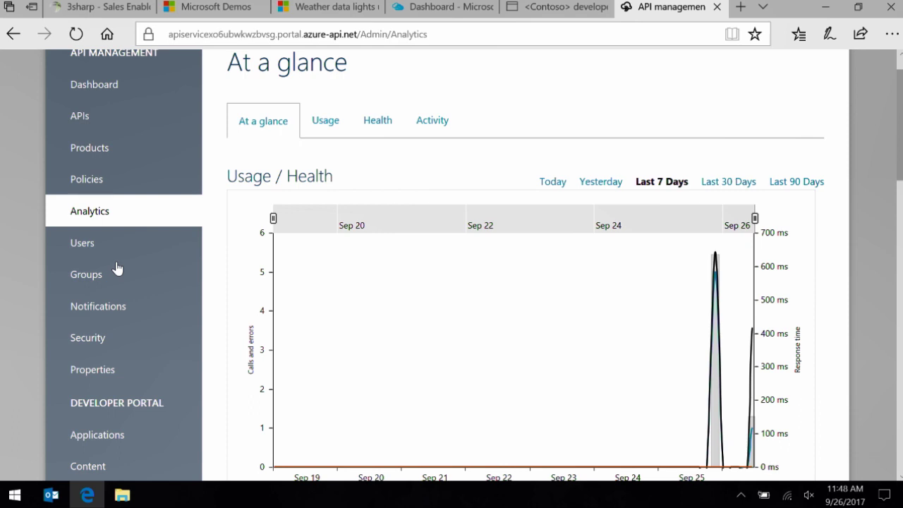
pyautogui.scroll(-1, 117, 267)
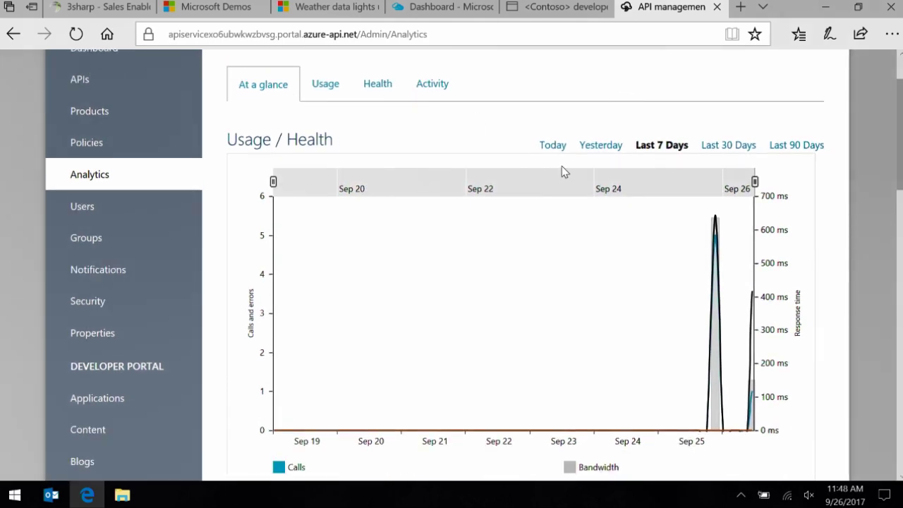
pyautogui.moveTo(273, 183)
pyautogui.mouseDown()
pyautogui.moveTo(661, 195)
pyautogui.moveTo(701, 184)
pyautogui.mouseUp()
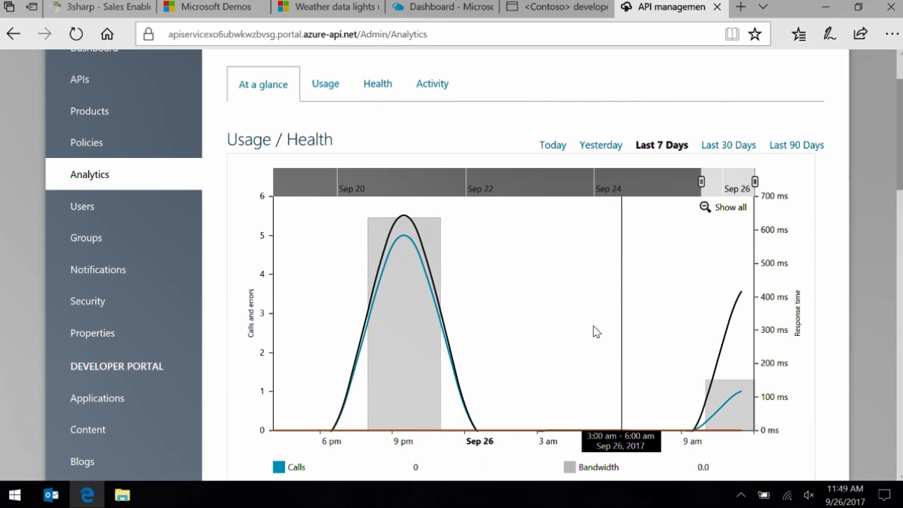
# Review the analytics usage report, including its filters and the calls and bandwidth charts with world maps
pyautogui.click(334, 85)
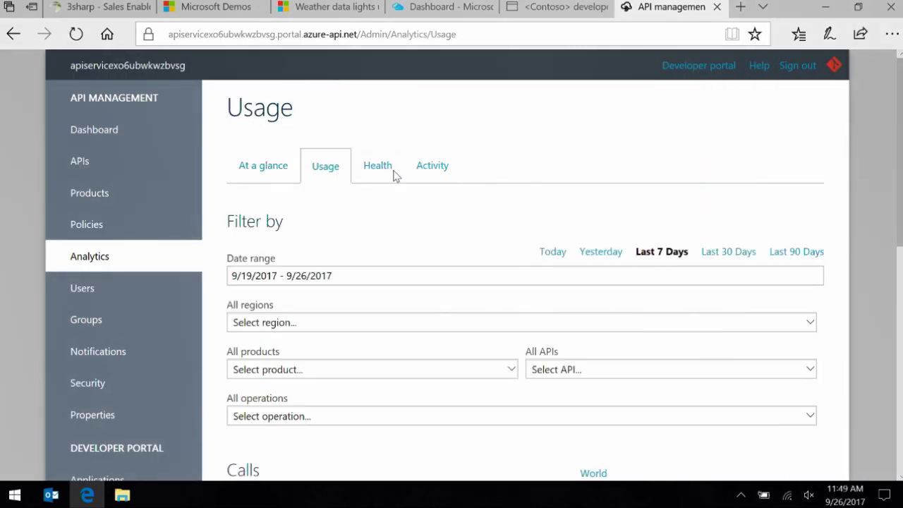
pyautogui.scroll(-4, 394, 177)
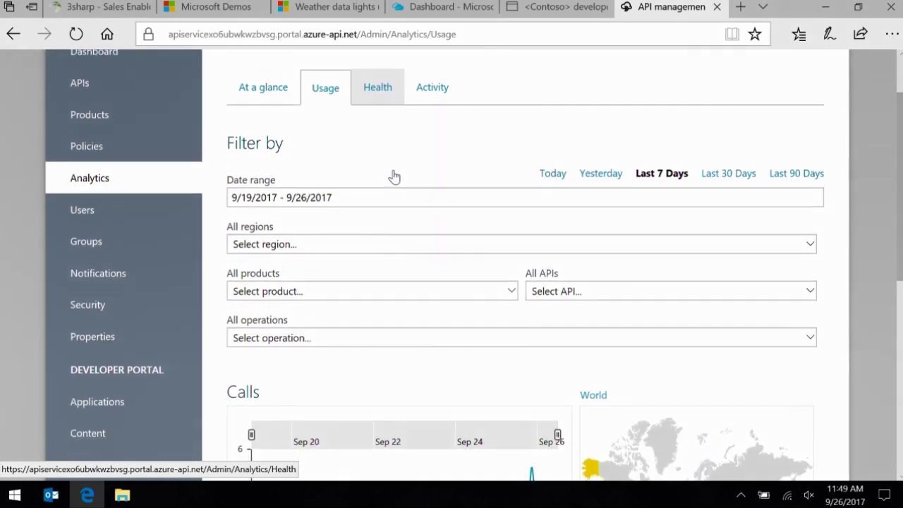
pyautogui.scroll(-1, 689, 215)
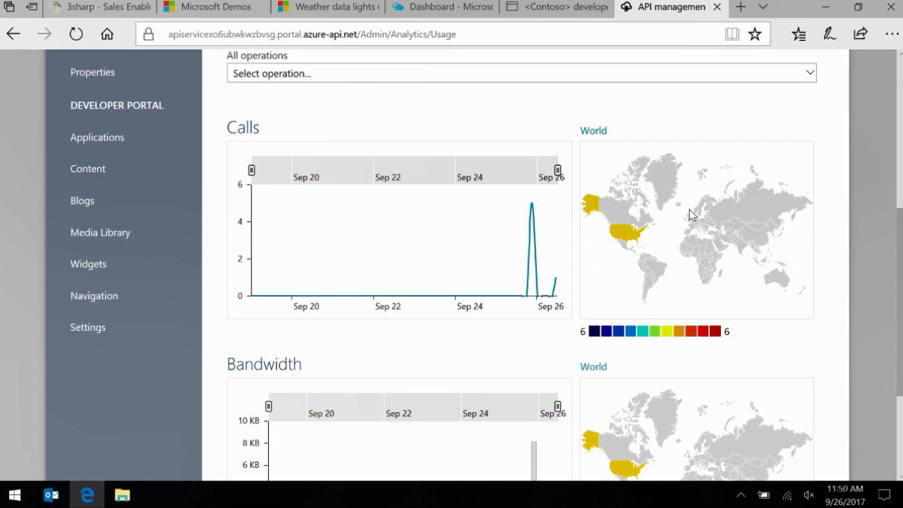
pyautogui.scroll(5, 689, 209)
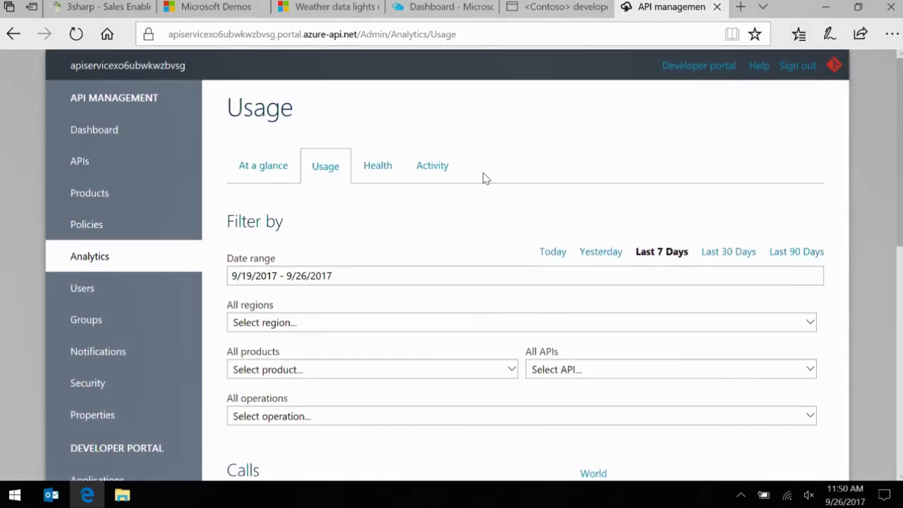
# Review the analytics activity report's call figures by developer, product and subscription
pyautogui.scroll(-1, 484, 177)
pyautogui.click(422, 164)
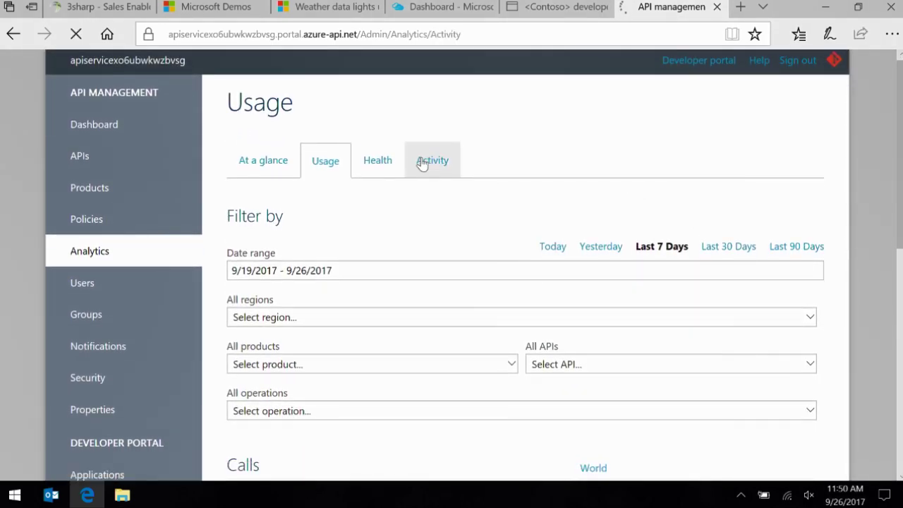
pyautogui.scroll(-5, 418, 170)
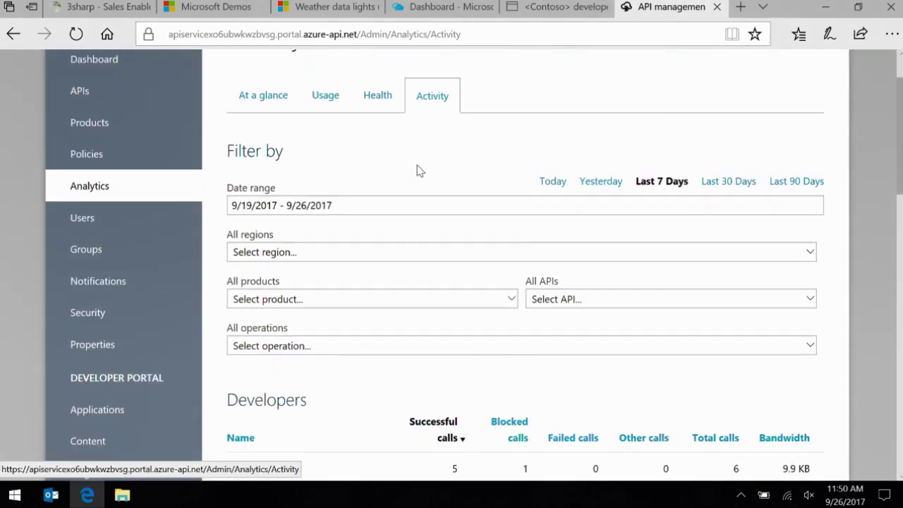
pyautogui.scroll(-1, 418, 170)
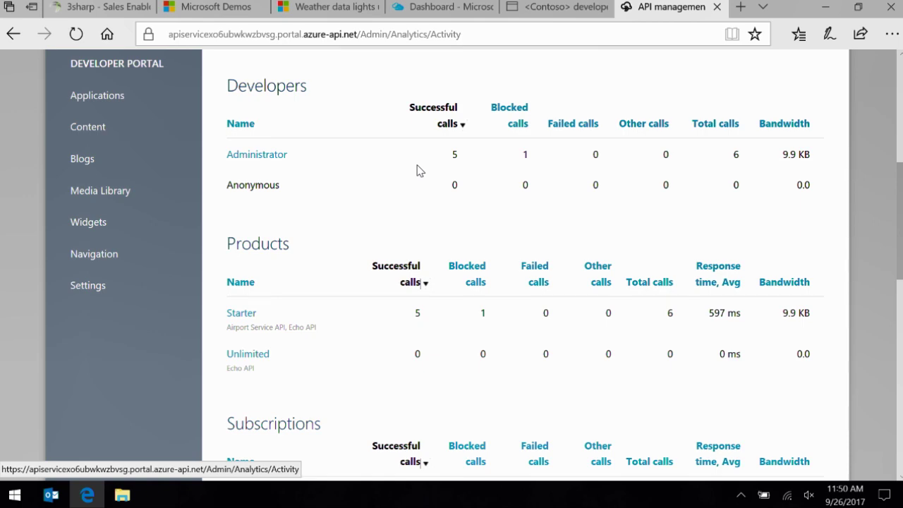
pyautogui.scroll(7, 416, 170)
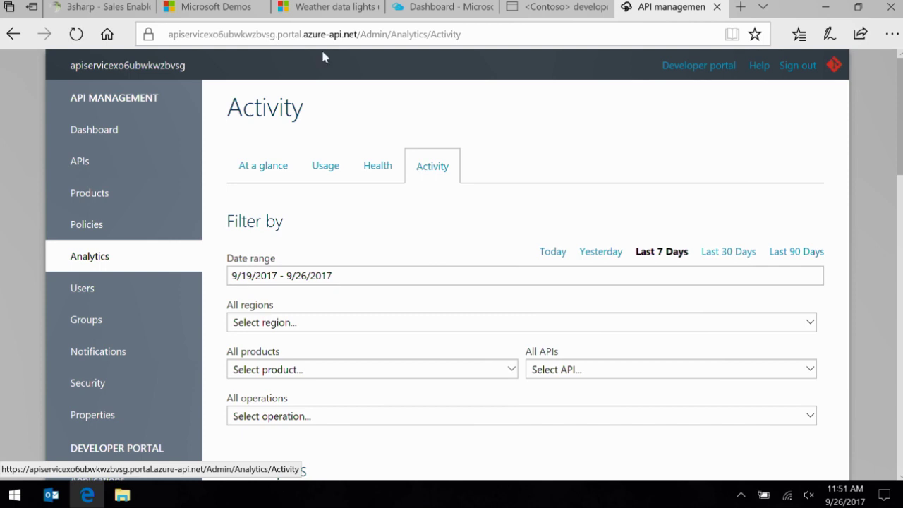
# Switch to the Microsoft Hands-on Demos page and look over its demo gallery up to the page header
pyautogui.hotkey('ctrl', 'shift', 'Tab')
pyautogui.hotkey('ctrl', 'shift', 'Tab')
pyautogui.hotkey('ctrl', 'shift', 'Tab')
pyautogui.hotkey('ctrl', 'shift', 'Tab')
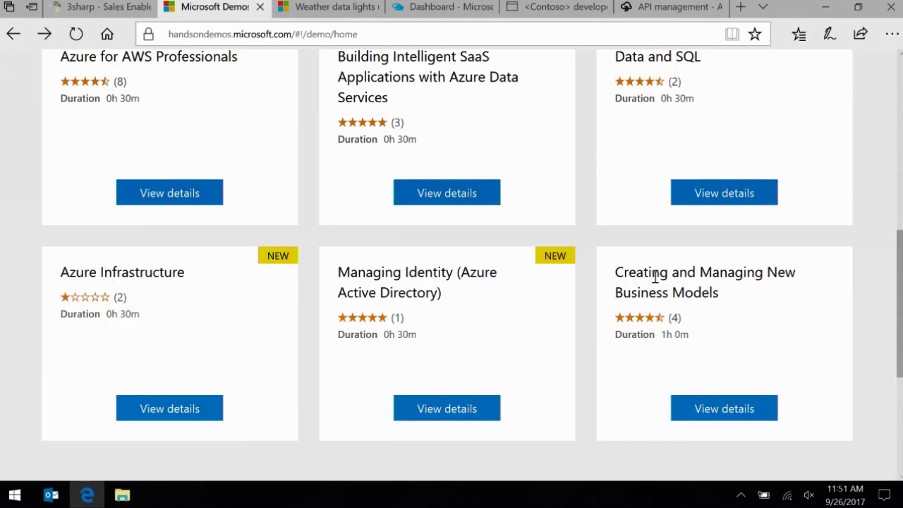
pyautogui.scroll(10, 681, 319)
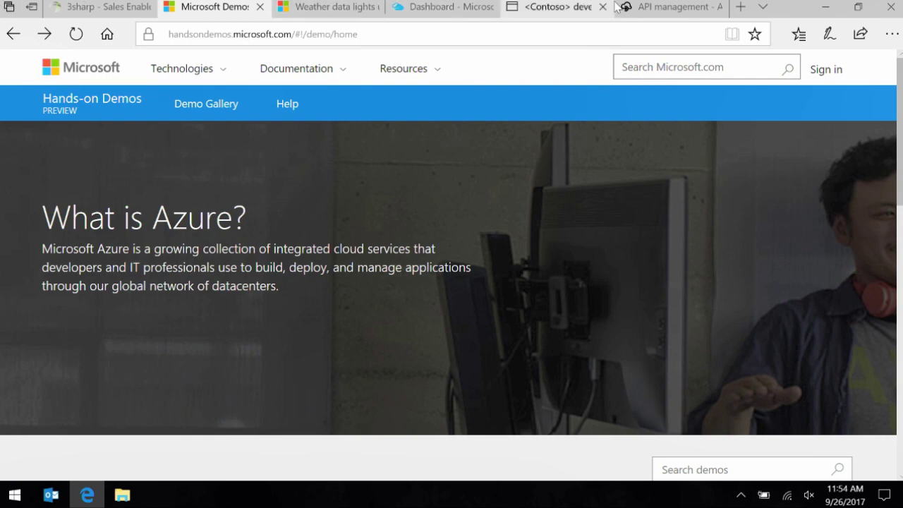
# Return to the start of the Airport Service API's GetAirport test page in the Contoso developer portal
pyautogui.click(564, 3)
pyautogui.scroll(10, 651, 305)
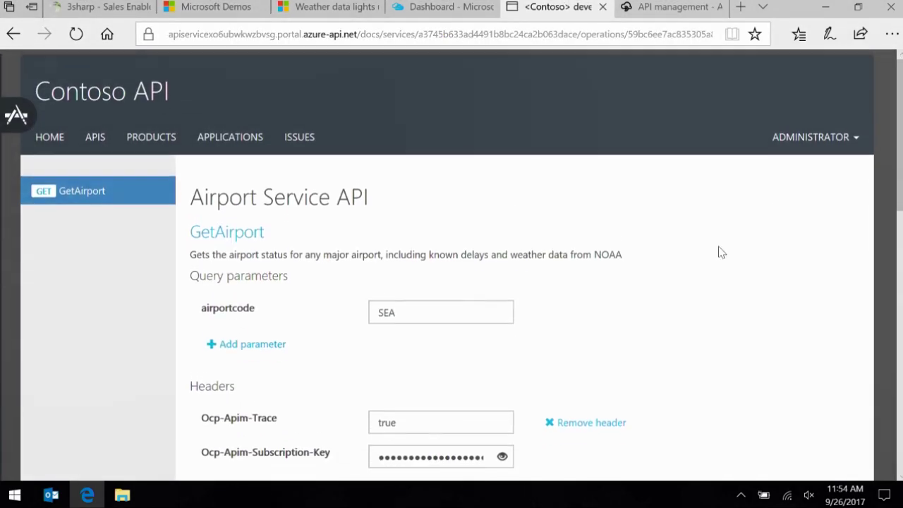